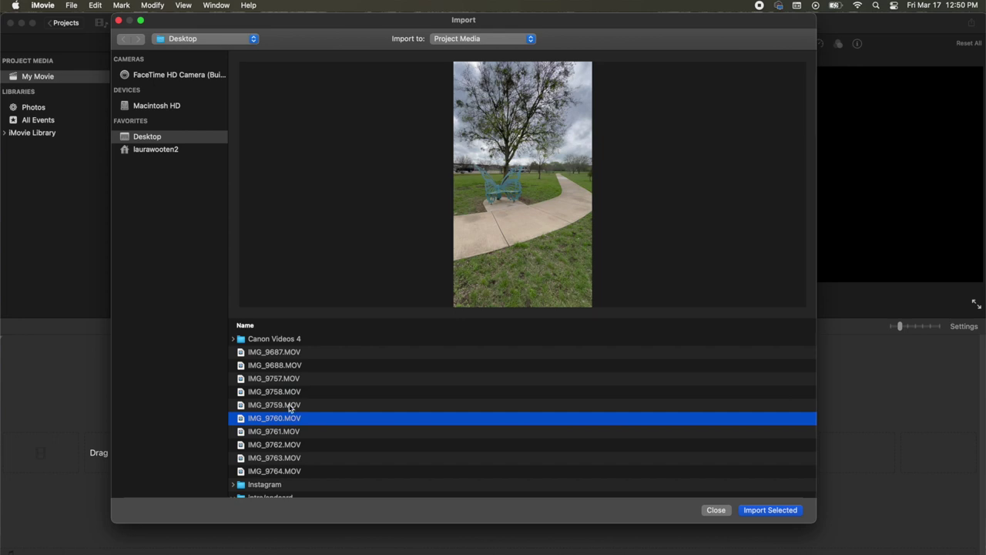
Step: Preview the vertical phone clips on the Desktop and import IMG_9687.MOV through IMG_9764.MOV into the project media
{"action": "left_click", "coordinate": [290, 417]}
{"action": "left_click", "coordinate": [291, 432]}
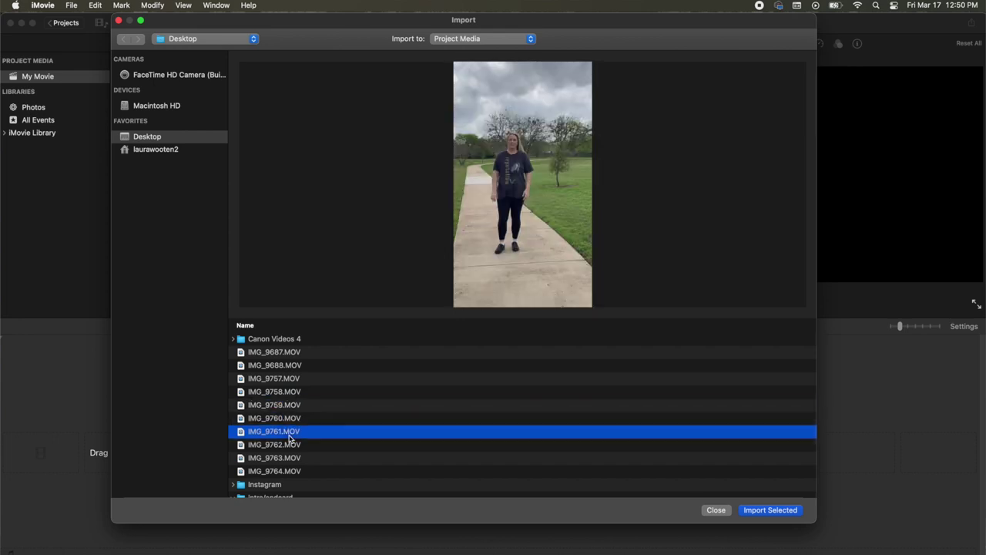
{"action": "left_click", "coordinate": [292, 445]}
{"action": "left_click", "coordinate": [293, 458]}
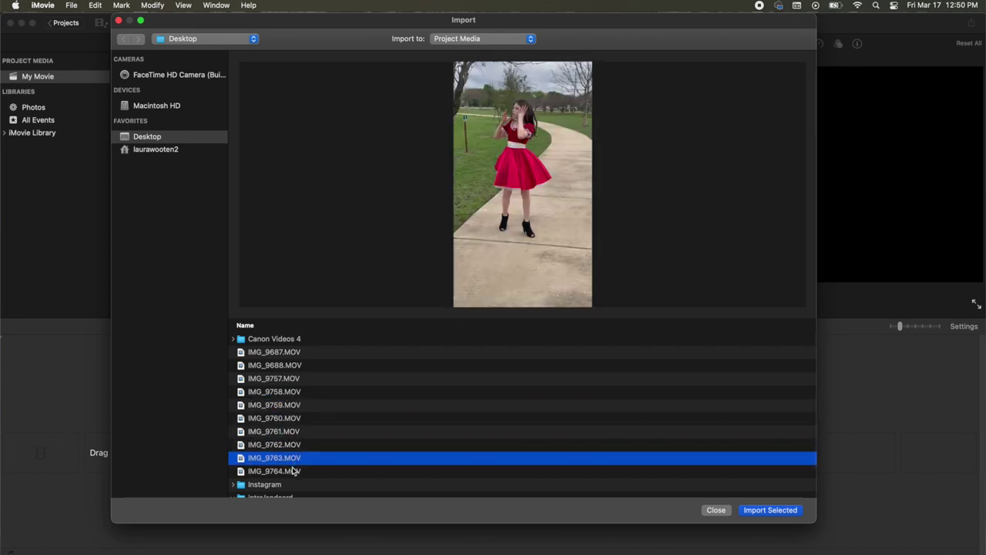
{"action": "left_click", "coordinate": [293, 471]}
{"action": "left_click", "coordinate": [291, 352]}
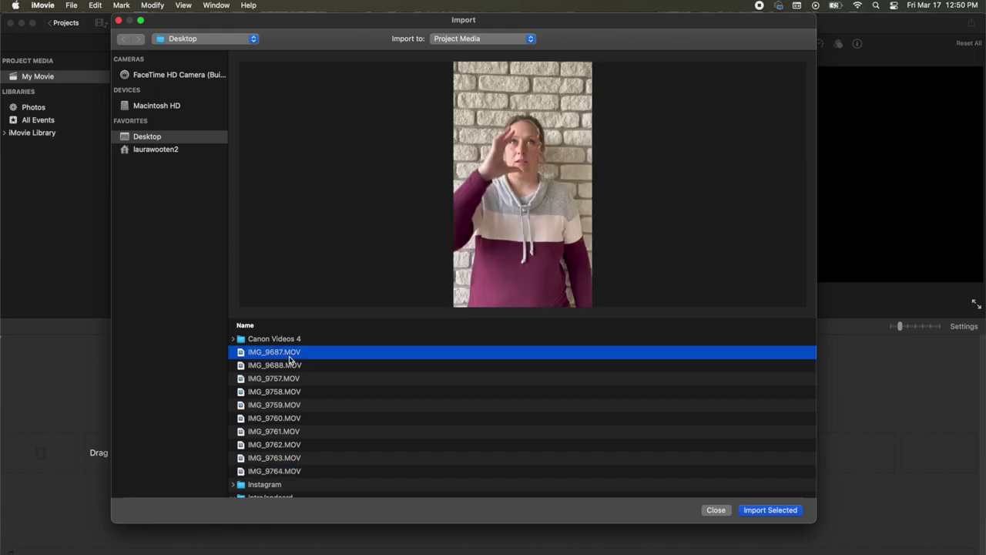
{"action": "left_click", "coordinate": [292, 470], "text": "shift"}
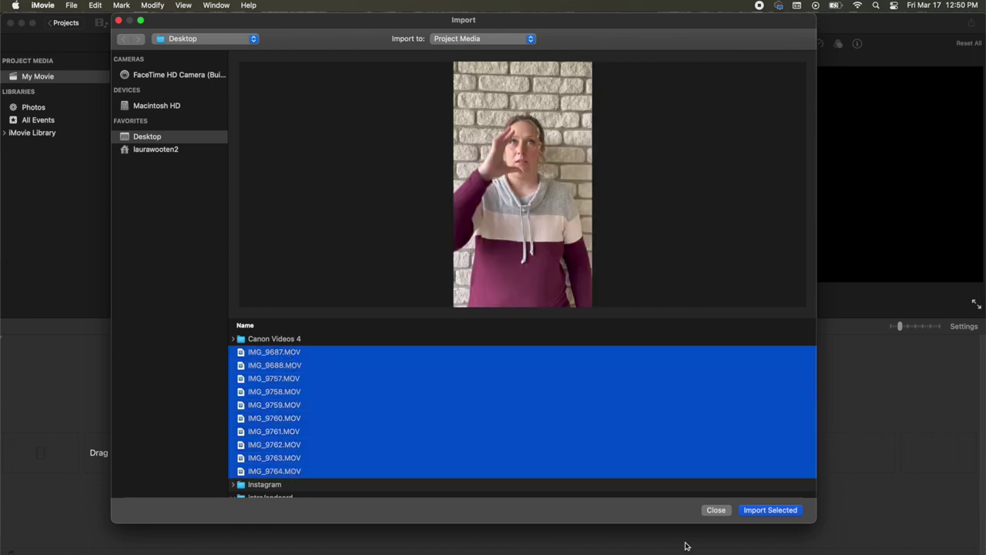
{"action": "left_click", "coordinate": [771, 510]}
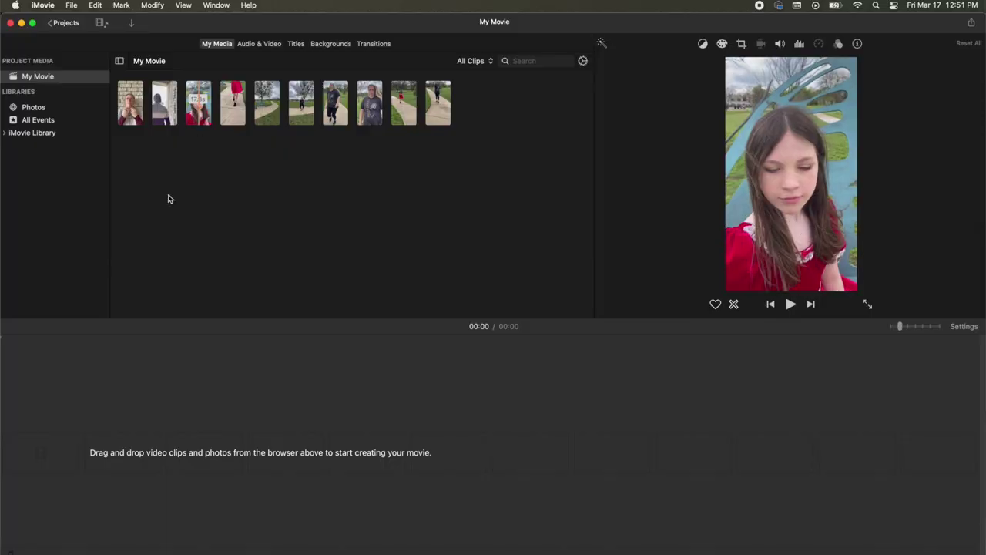
Step: Place the third media clip, the girl in the red dress at the blue bench, at the start of the empty timeline
{"action": "left_click_drag", "start_coordinate": [198, 102], "coordinate": [24, 444]}
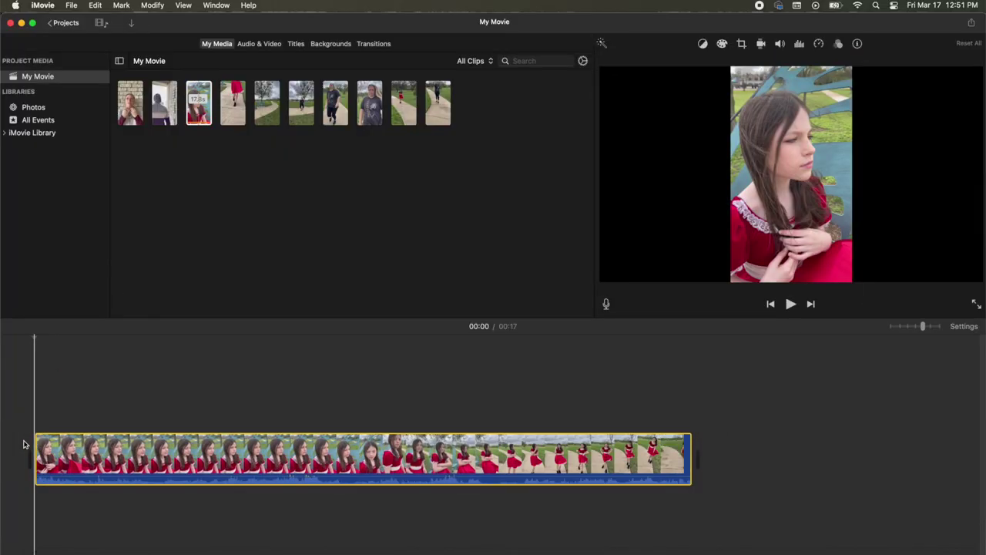
{"action": "left_click", "coordinate": [26, 420]}
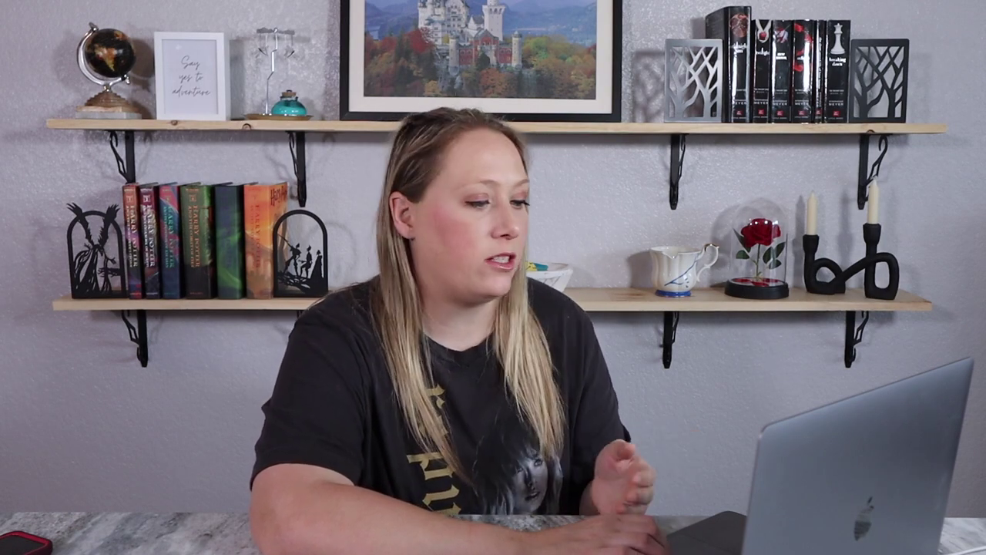
Step: Detach and delete the bench clip's audio, and trim its beginning so that it lasts 11.4 s
{"action": "right_click", "coordinate": [141, 456]}
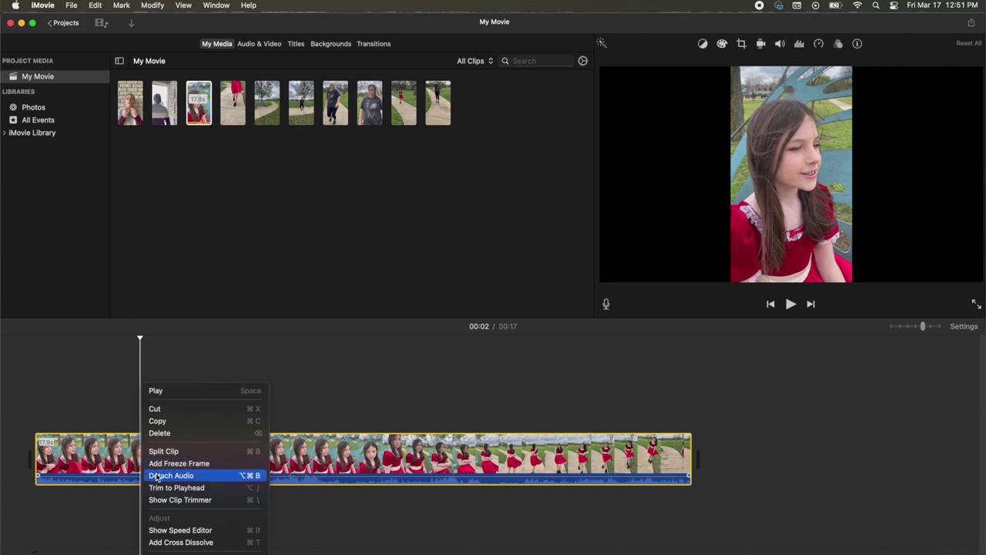
{"action": "left_click", "coordinate": [163, 475]}
{"action": "key", "text": "Delete"}
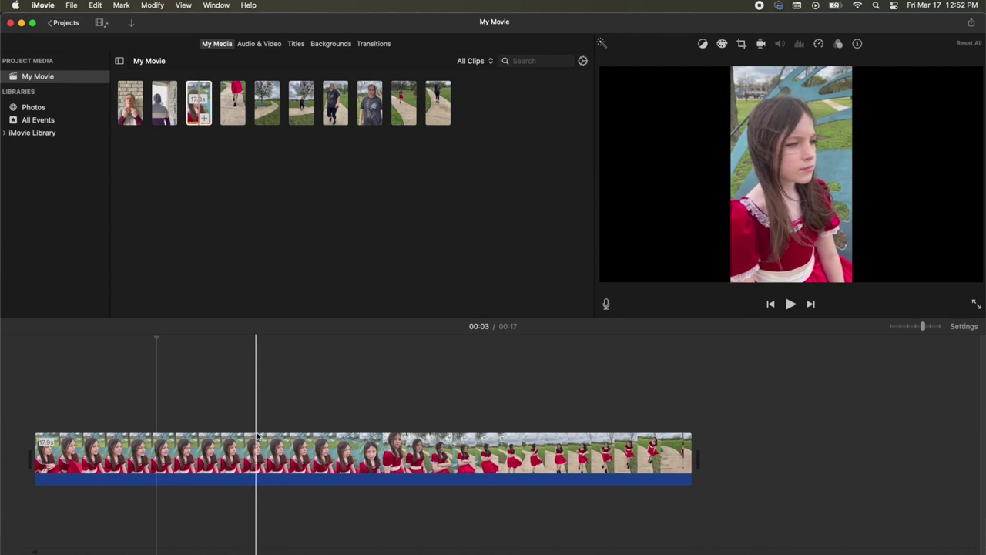
{"action": "left_click_drag", "start_coordinate": [38, 454], "coordinate": [275, 447]}
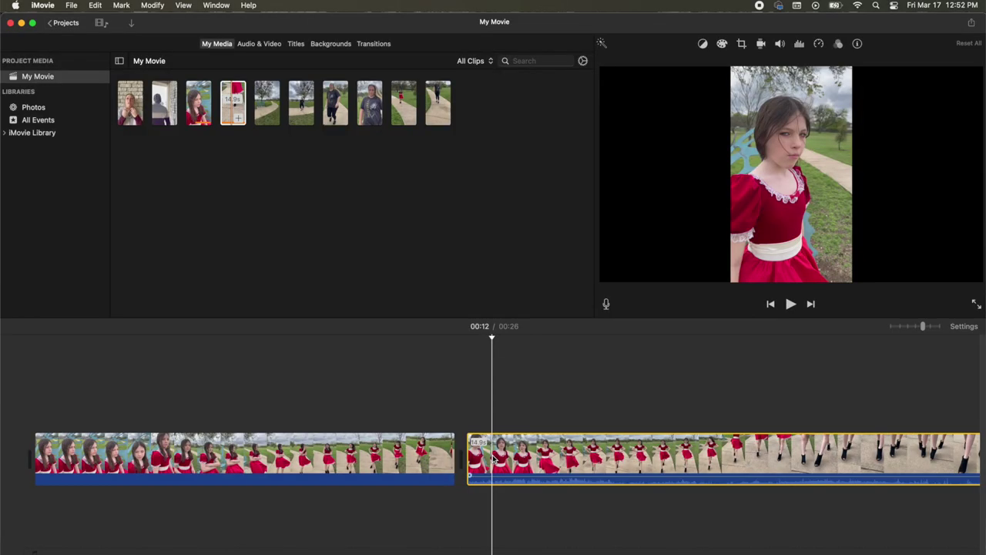
Step: Detach the audio from the second timeline clip of the girl walking and delete it
{"action": "right_click", "coordinate": [494, 458]}
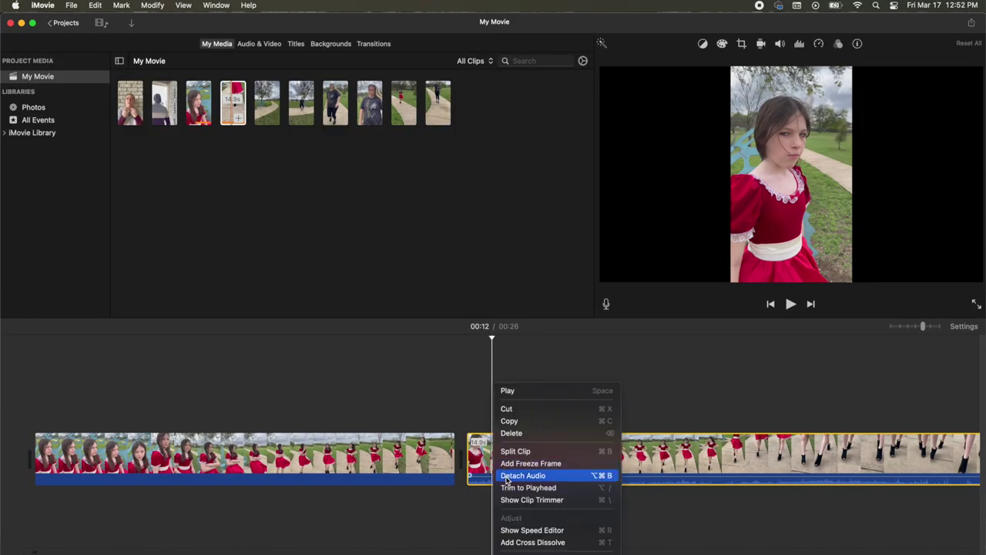
{"action": "left_click", "coordinate": [526, 473]}
{"action": "key", "text": "Delete"}
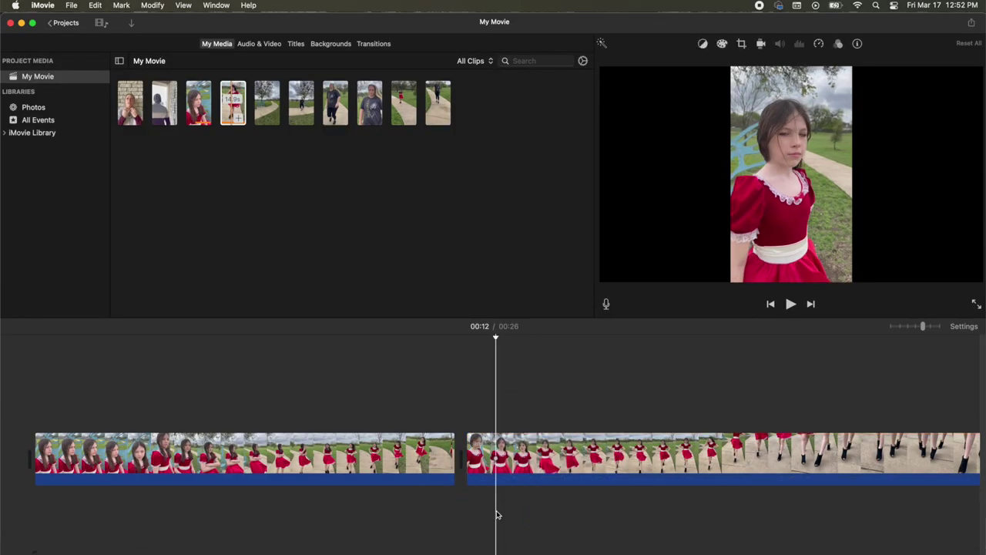
Step: Split the first timeline clip at about the 4-second mark and delete the portion after the split
{"action": "key", "text": "Home"}
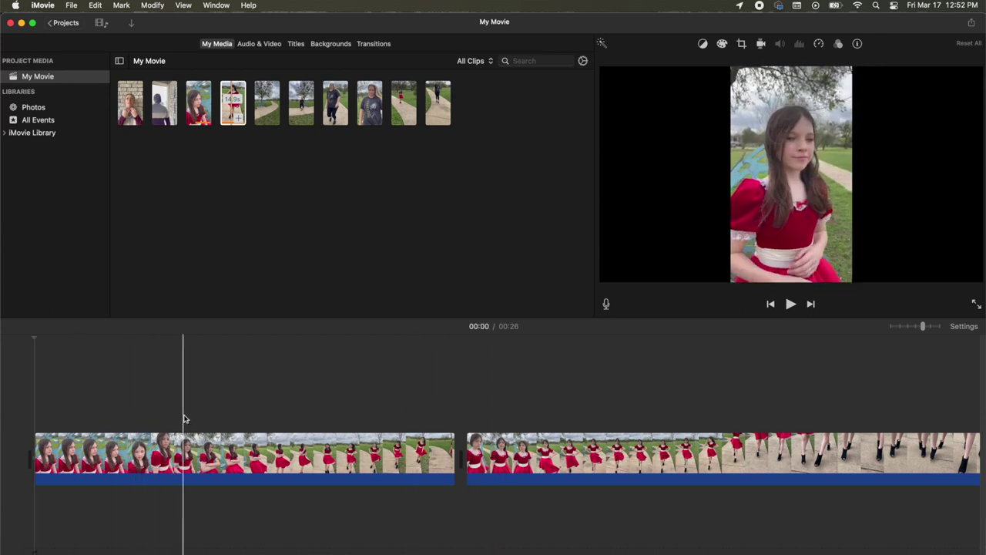
{"action": "left_click", "coordinate": [187, 454]}
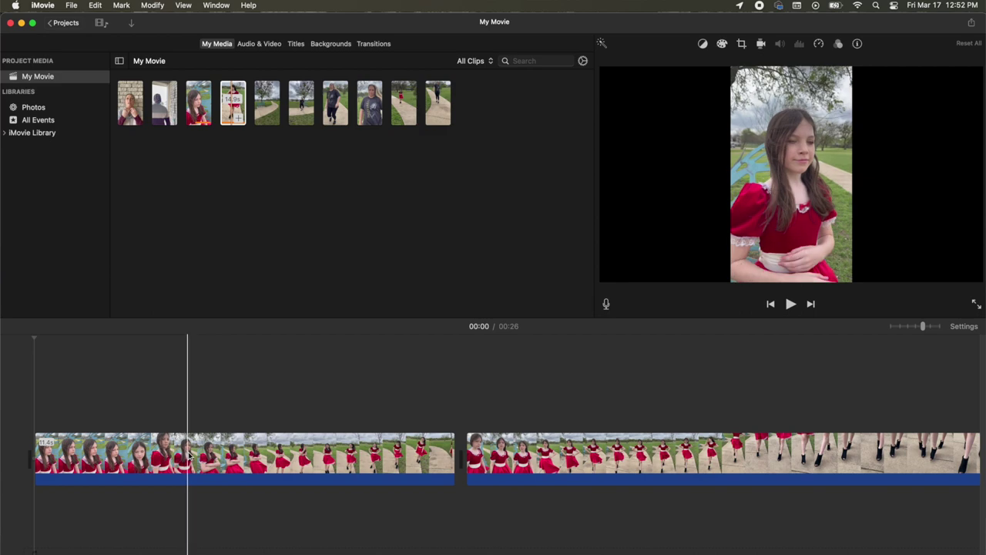
{"action": "right_click", "coordinate": [187, 455]}
{"action": "left_click", "coordinate": [223, 452]}
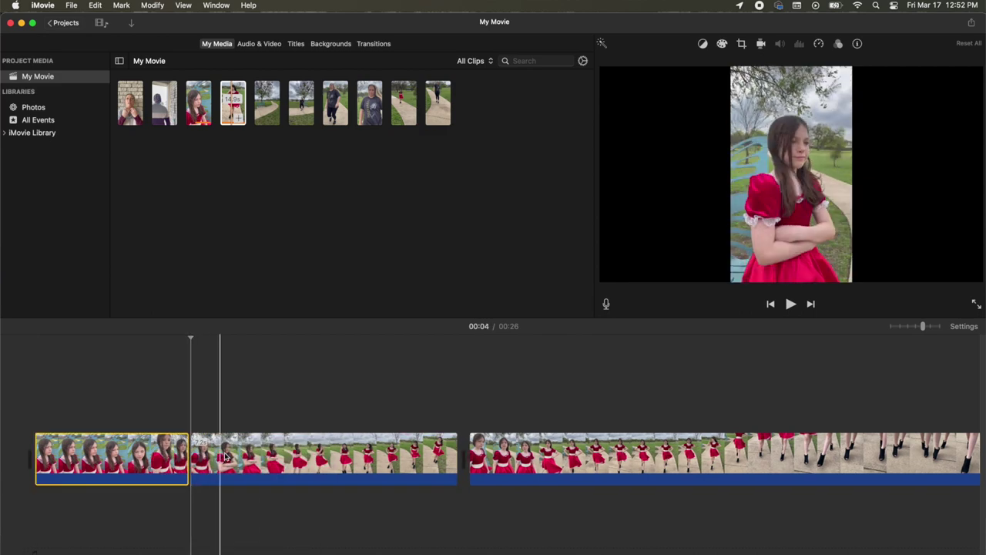
{"action": "key", "text": "Delete"}
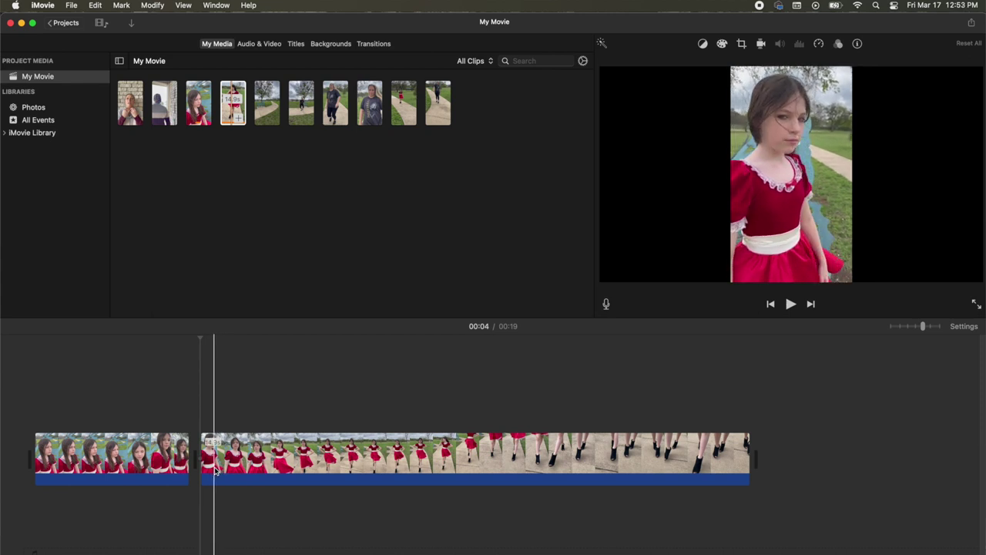
Step: Trim the start of the second timeline clip in two passes to 13.9 s and play back the result
{"action": "left_click_drag", "start_coordinate": [203, 455], "coordinate": [210, 455]}
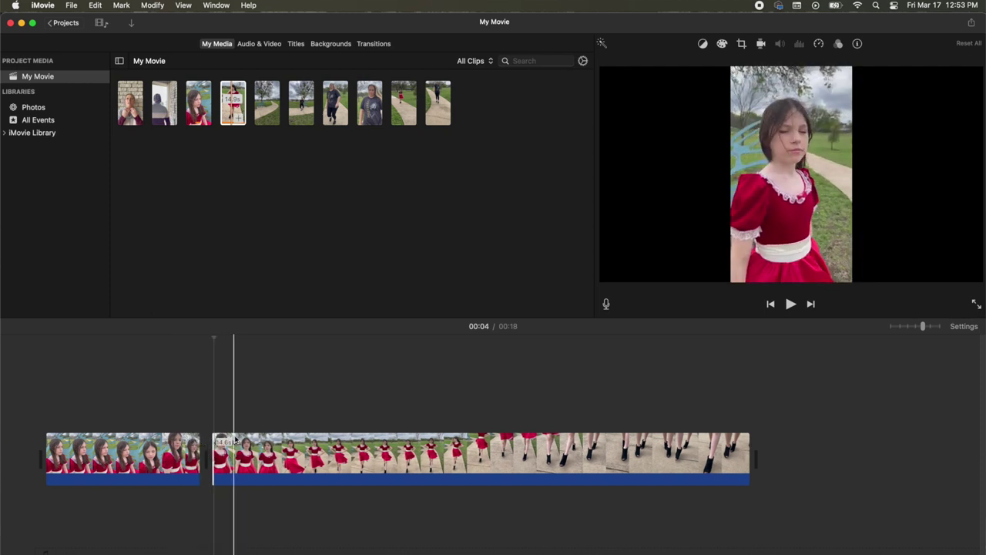
{"action": "left_click_drag", "start_coordinate": [213, 447], "coordinate": [237, 445]}
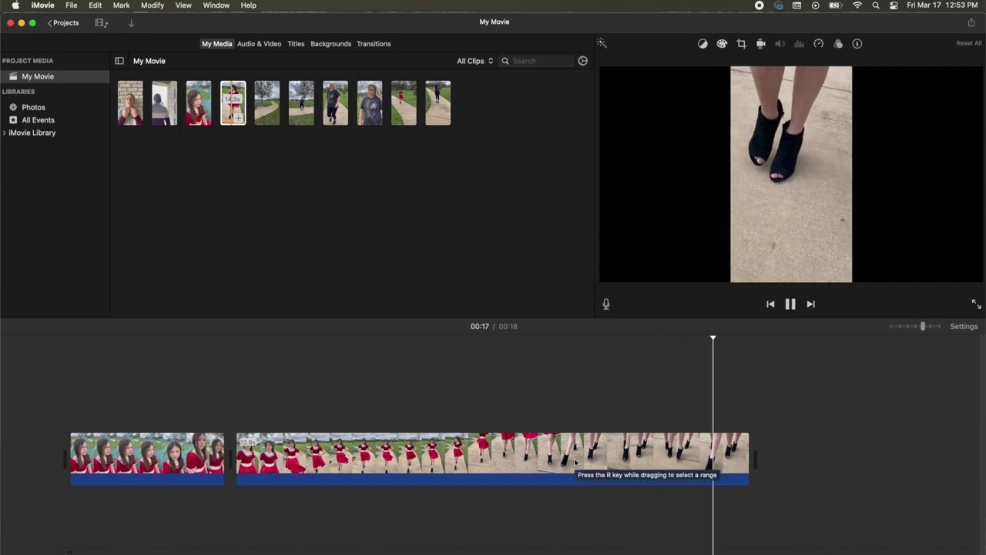
{"action": "left_click", "coordinate": [791, 304]}
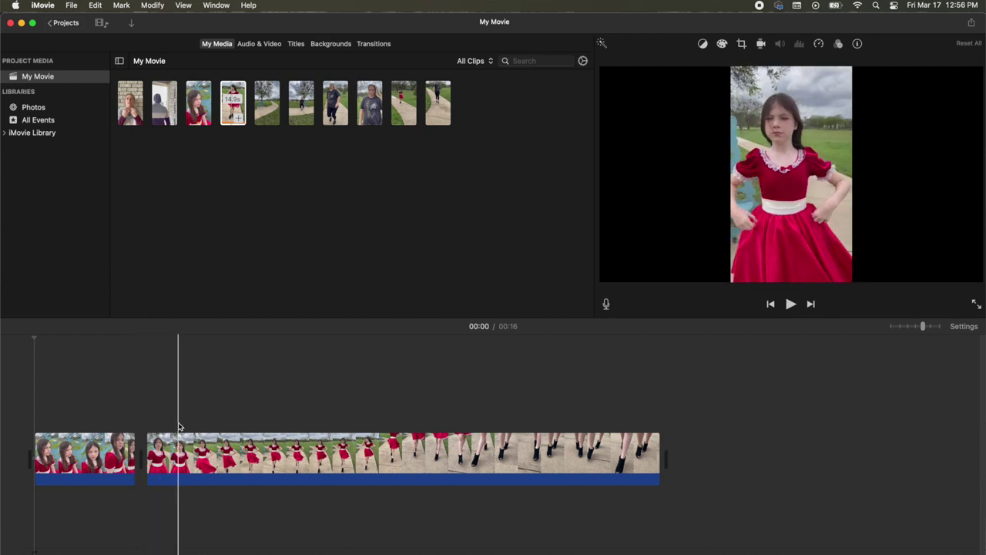
Step: Tighten the cut between the first two clips by trimming the first clip's end and the second clip's start
{"action": "left_click", "coordinate": [113, 449]}
{"action": "left_click_drag", "start_coordinate": [136, 450], "coordinate": [117, 452]}
{"action": "left_click", "coordinate": [128, 450]}
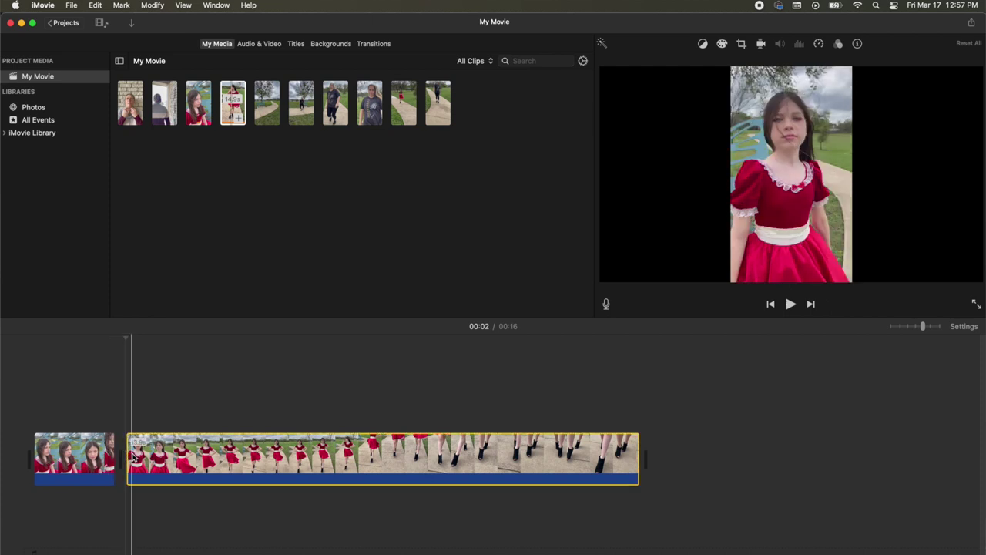
{"action": "left_click_drag", "start_coordinate": [124, 454], "coordinate": [135, 454]}
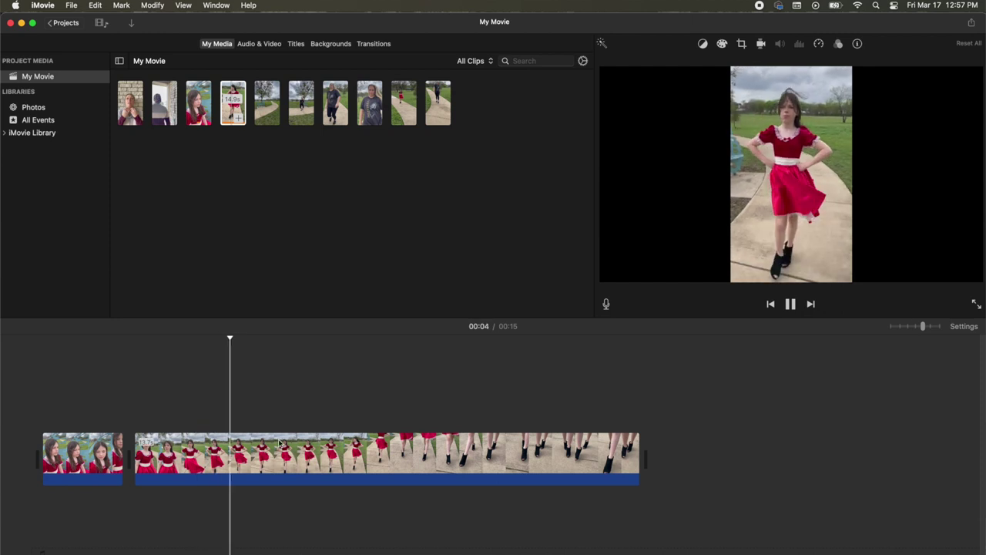
Step: Split the second timeline clip at the 00:05 mark, while the girl is still shown full length
{"action": "left_click", "coordinate": [319, 449]}
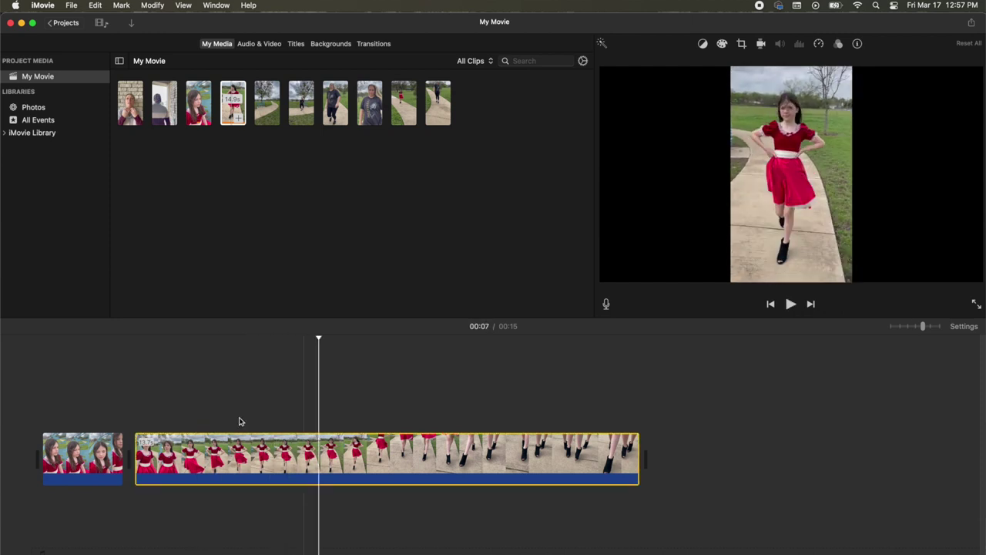
{"action": "left_click", "coordinate": [19, 404]}
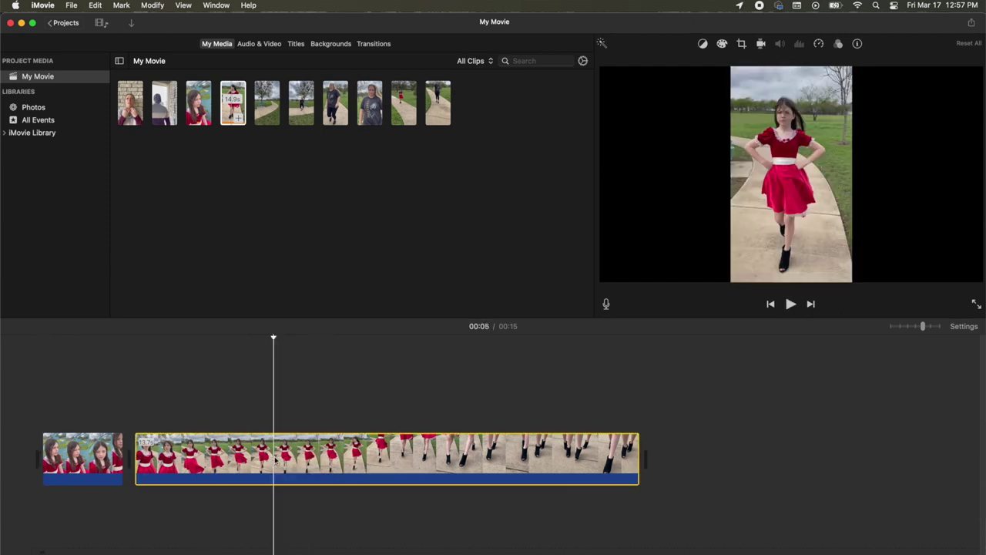
{"action": "right_click", "coordinate": [275, 460]}
{"action": "left_click", "coordinate": [293, 449]}
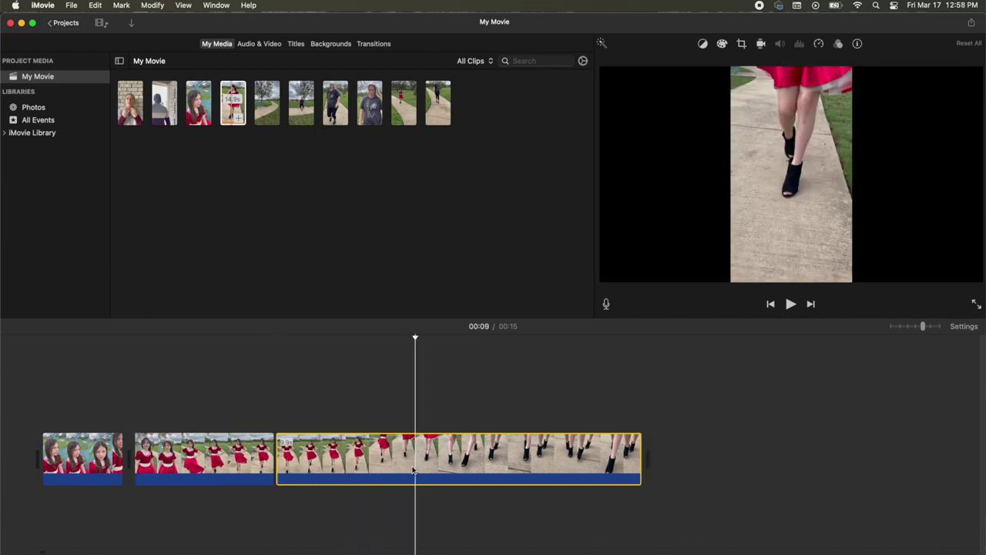
Step: Trim the start of the third timeline clip to the close-up of the walking feet, 6.2 s long, and cut off its end at about 00:10
{"action": "left_click_drag", "start_coordinate": [277, 447], "coordinate": [419, 446]}
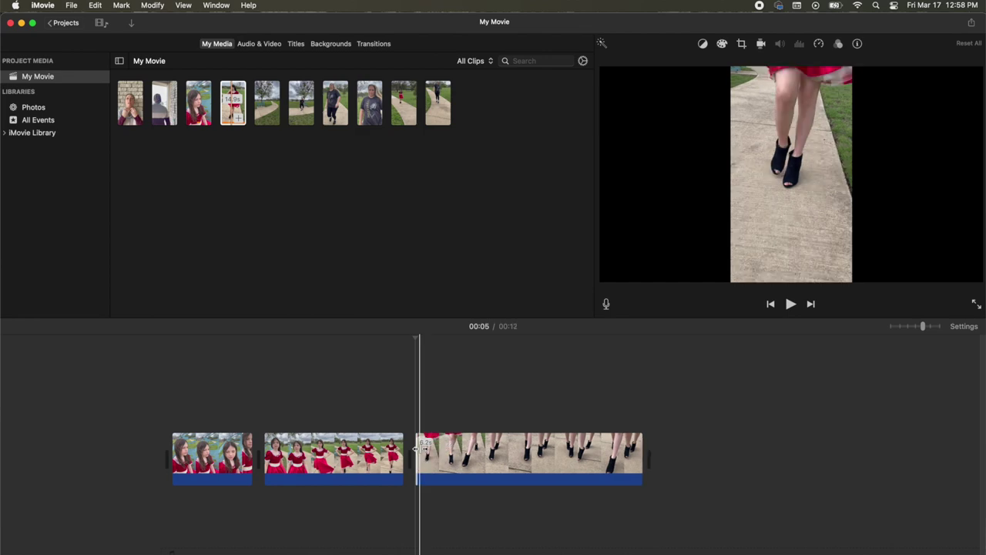
{"action": "left_click", "coordinate": [168, 413]}
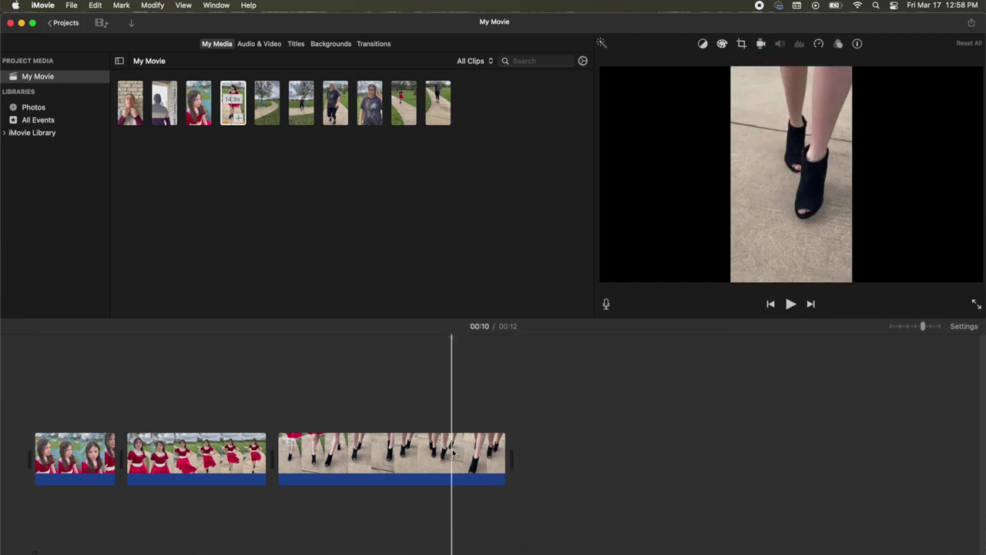
{"action": "right_click", "coordinate": [453, 455]}
{"action": "left_click", "coordinate": [473, 446]}
{"action": "key", "text": "Delete"}
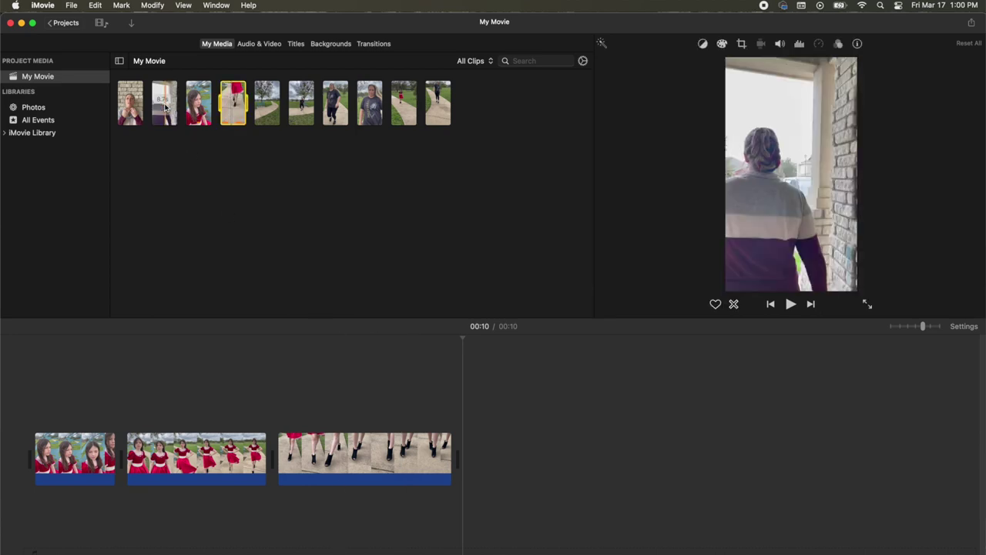
Step: Add the second media clip, the woman by the brick wall, to the end of the timeline and remove its audio
{"action": "left_click_drag", "start_coordinate": [474, 403], "coordinate": [478, 445]}
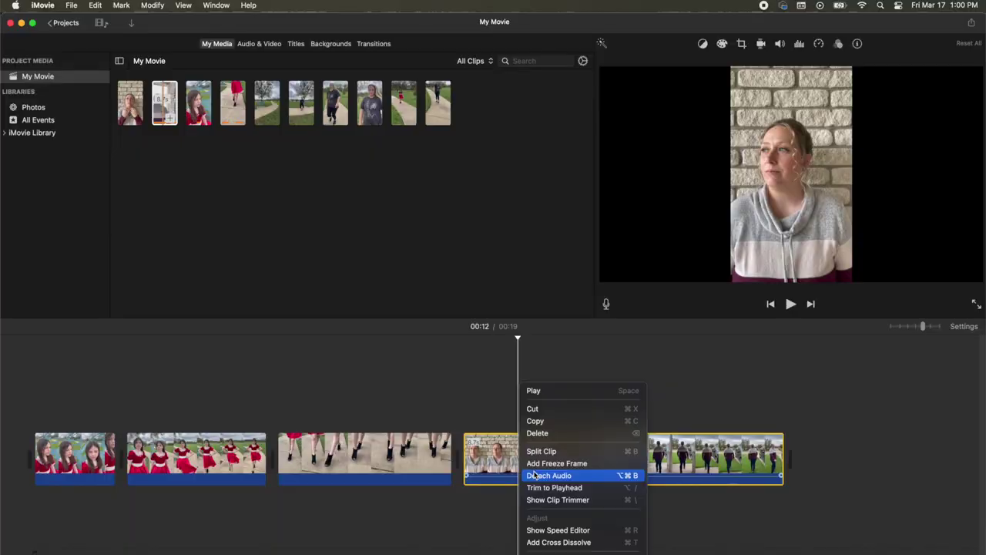
{"action": "left_click", "coordinate": [570, 471]}
{"action": "key", "text": "super+z"}
{"action": "left_click", "coordinate": [462, 516]}
{"action": "left_click", "coordinate": [83, 460]}
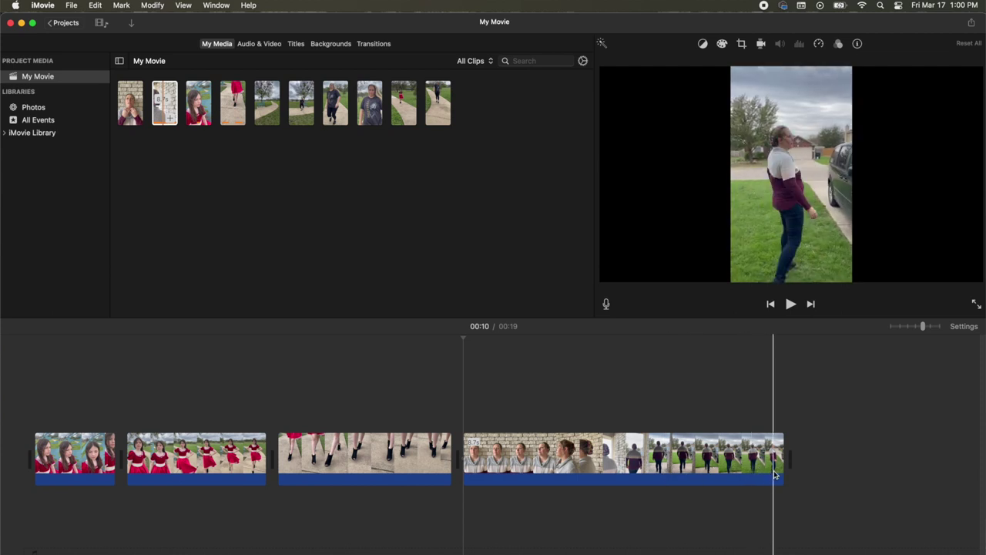
Step: Trim the end and the start of the brick wall clip, ending it while the woman is walking away
{"action": "left_click_drag", "start_coordinate": [779, 465], "coordinate": [731, 468]}
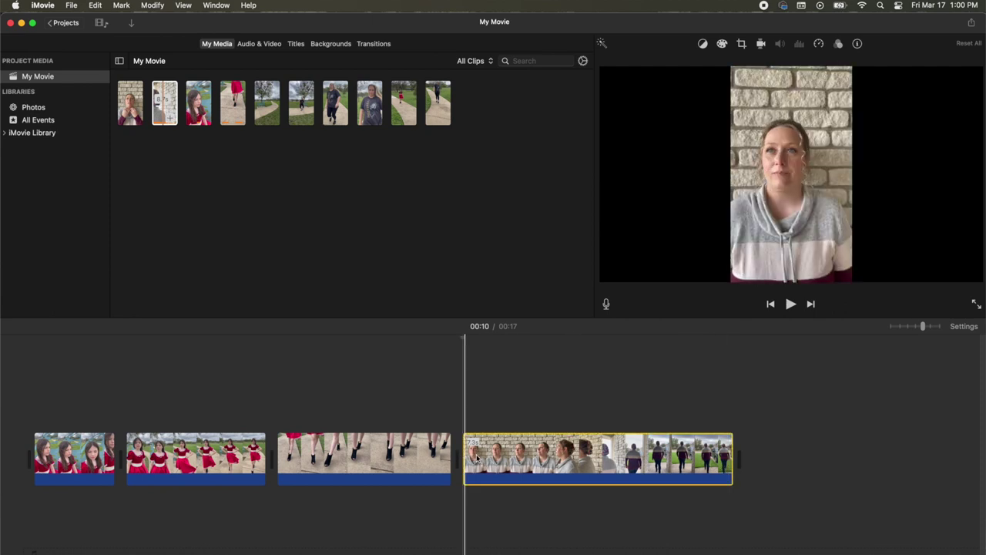
{"action": "left_click_drag", "start_coordinate": [469, 459], "coordinate": [510, 455]}
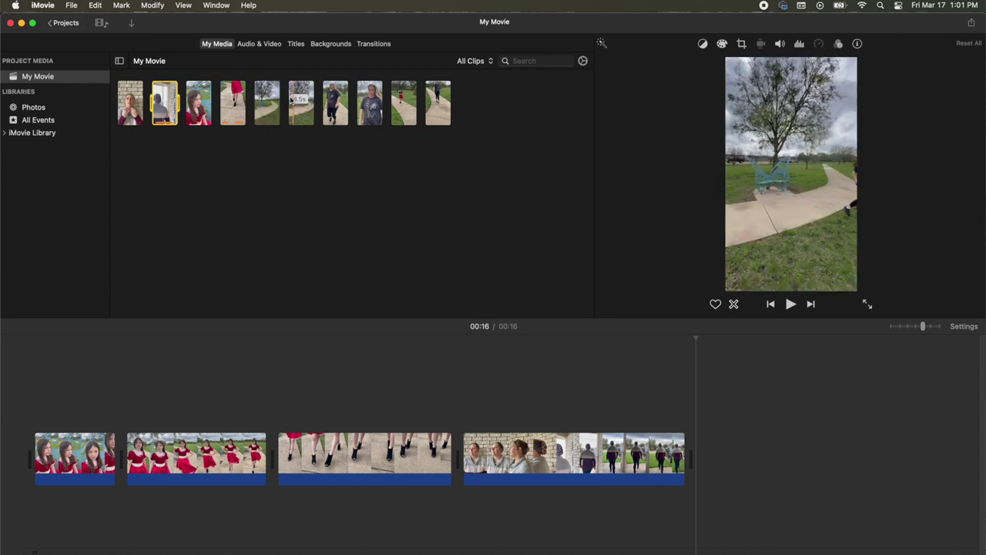
Step: Append the sixth media clip, the person walking past the tree and blue bench, to the timeline and delete its detached audio
{"action": "left_click_drag", "start_coordinate": [668, 383], "coordinate": [691, 429]}
{"action": "right_click", "coordinate": [722, 469]}
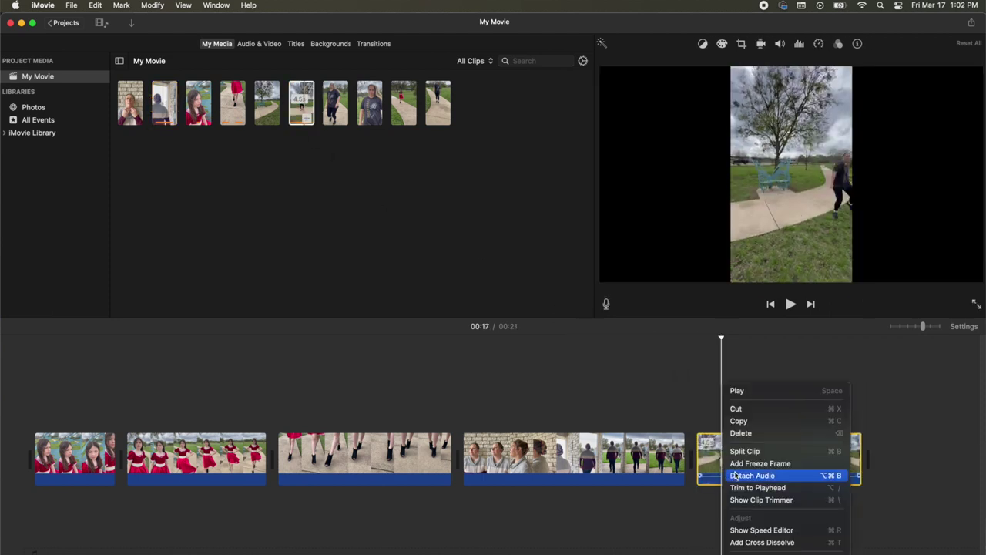
{"action": "left_click", "coordinate": [736, 476]}
{"action": "key", "text": "Delete"}
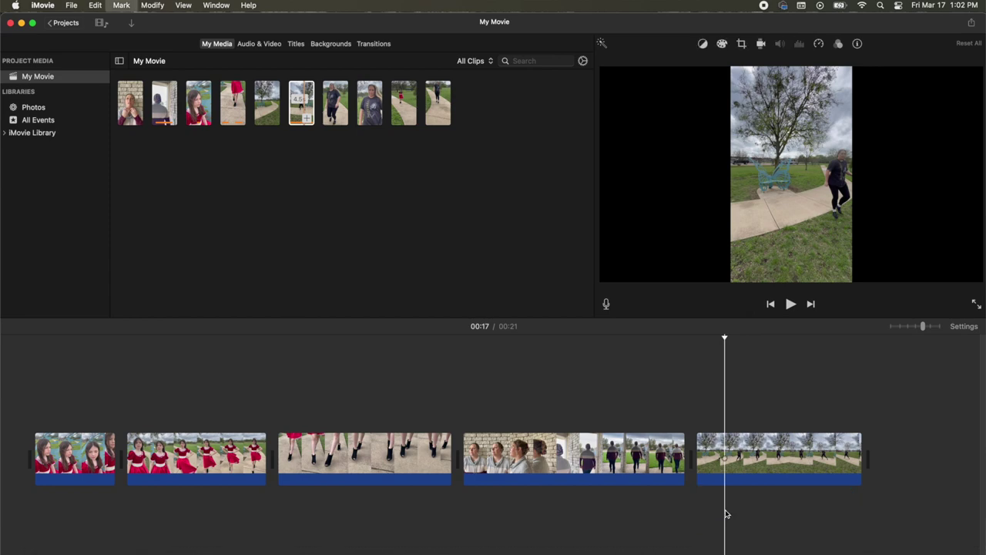
Step: Trim a short piece off the start of the last timeline clip, before the person walks into view
{"action": "scroll", "coordinate": [742, 486], "scroll_direction": "right", "scroll_amount": 4}
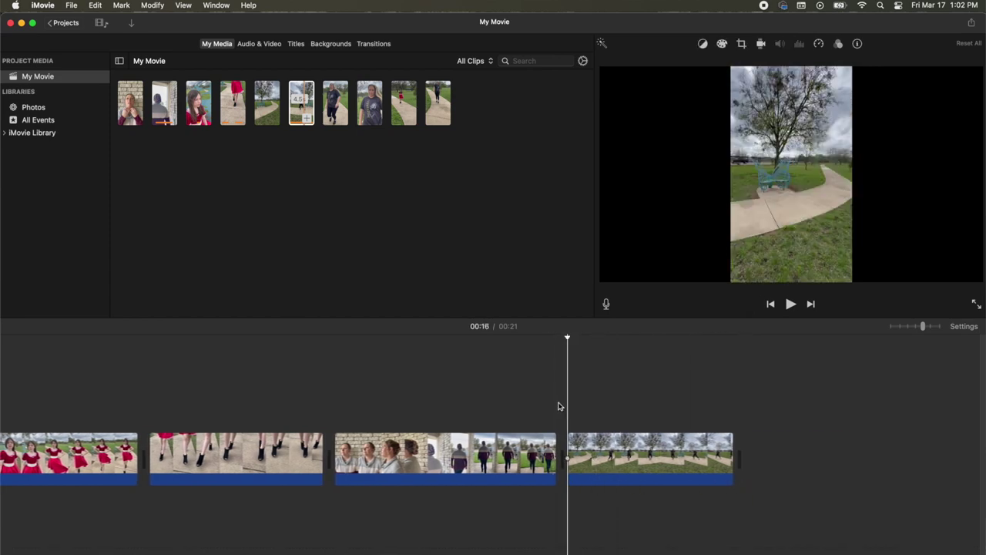
{"action": "left_click_drag", "start_coordinate": [568, 450], "coordinate": [583, 449]}
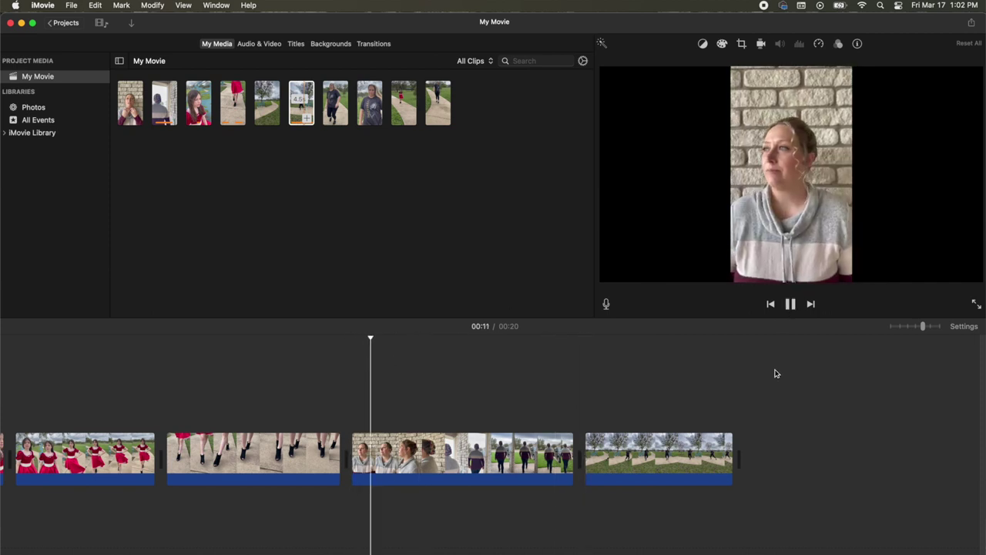
Step: Trim the end of the last timeline clip, the person by the tree, to about 3 seconds
{"action": "scroll", "coordinate": [776, 373], "scroll_direction": "right", "scroll_amount": 3}
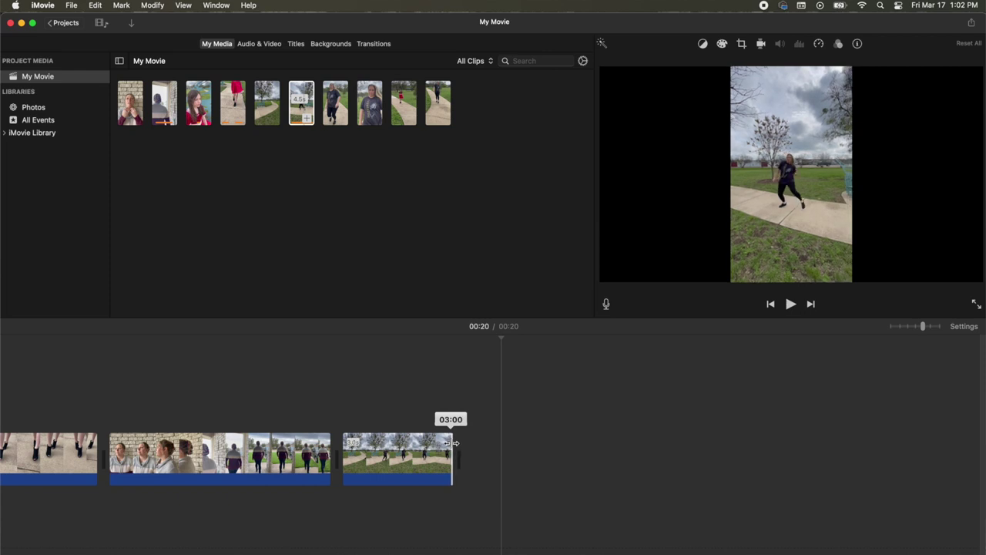
{"action": "left_click_drag", "start_coordinate": [456, 443], "coordinate": [453, 443]}
{"action": "left_click", "coordinate": [308, 108]}
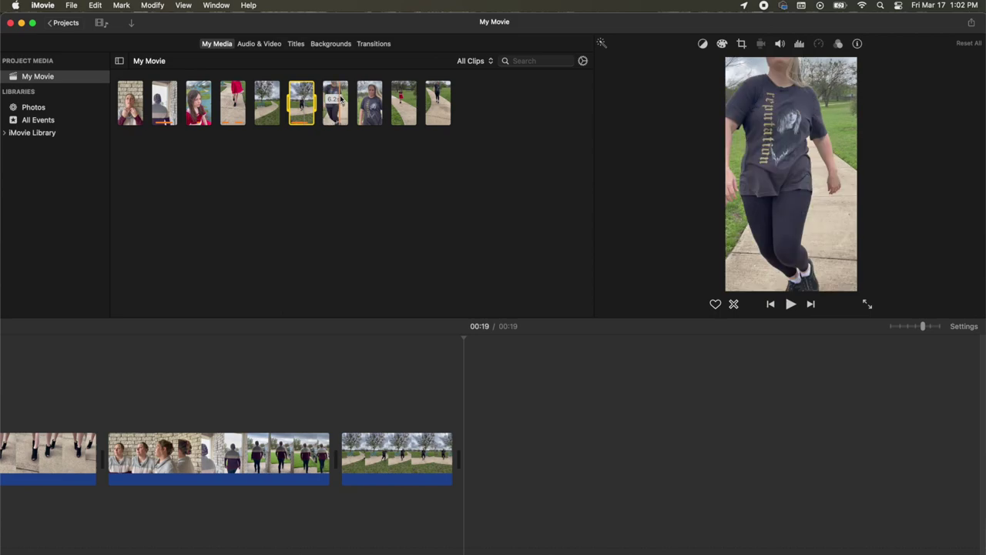
Step: Append the eighth media clip, the woman in the dark T-shirt, to the timeline and shorten its end to about 3 seconds
{"action": "left_click_drag", "start_coordinate": [368, 104], "coordinate": [551, 520]}
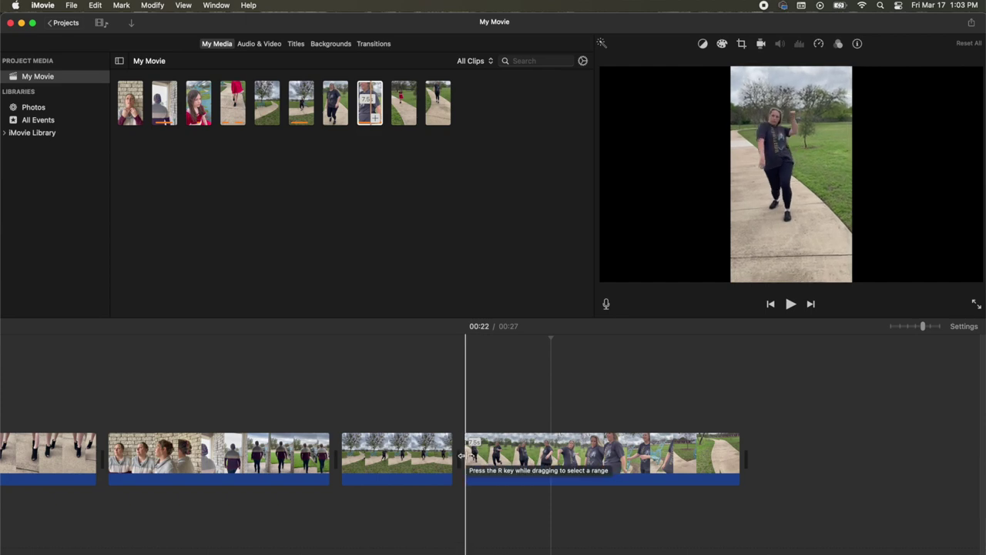
{"action": "left_click", "coordinate": [576, 454]}
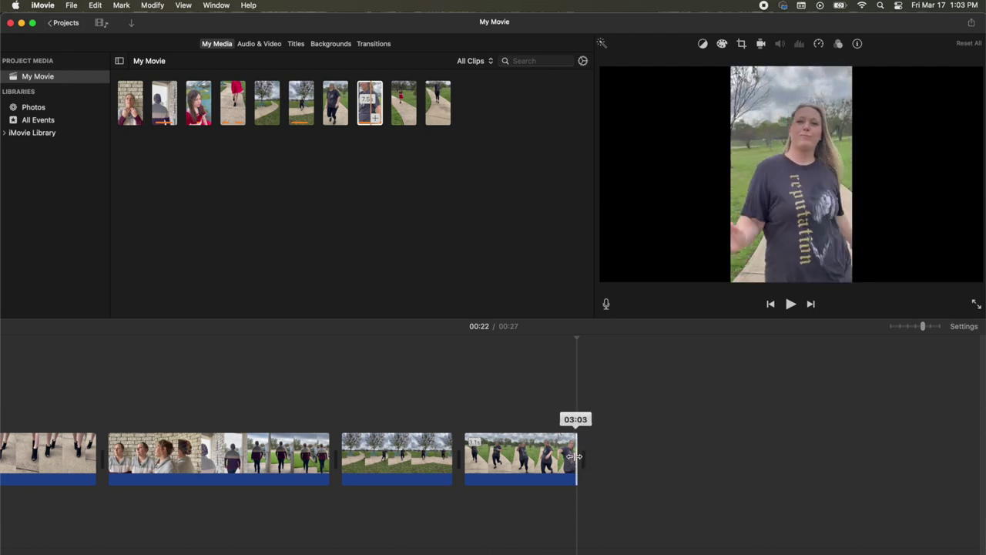
{"action": "left_click_drag", "start_coordinate": [571, 456], "coordinate": [570, 456]}
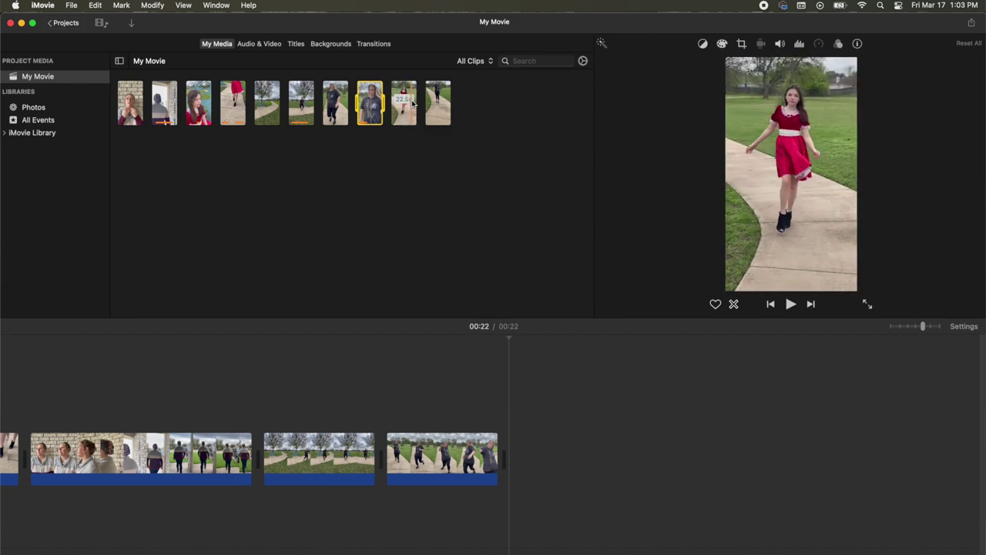
Step: Append the ninth media clip, the girl in the red dress on the path, to the timeline and delete its detached audio
{"action": "scroll", "coordinate": [475, 379], "scroll_direction": "left", "scroll_amount": 5}
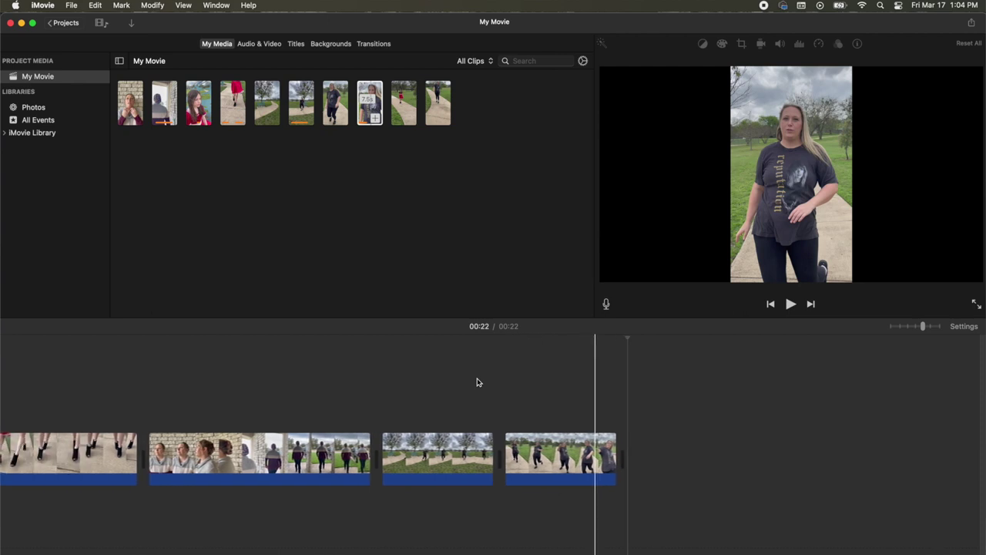
{"action": "scroll", "coordinate": [489, 371], "scroll_direction": "left", "scroll_amount": 8}
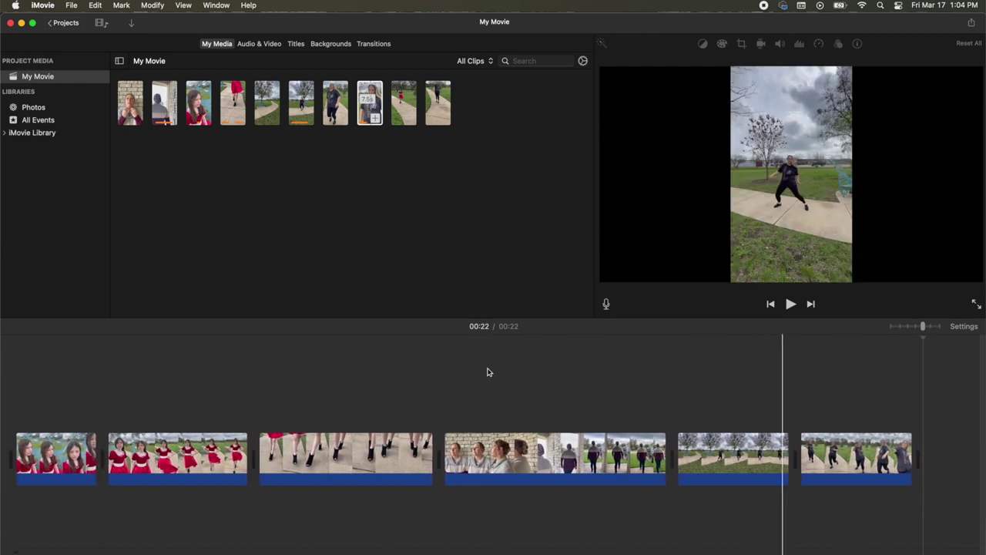
{"action": "scroll", "coordinate": [487, 372], "scroll_direction": "right", "scroll_amount": 4}
{"action": "scroll", "coordinate": [488, 372], "scroll_direction": "left", "scroll_amount": 3}
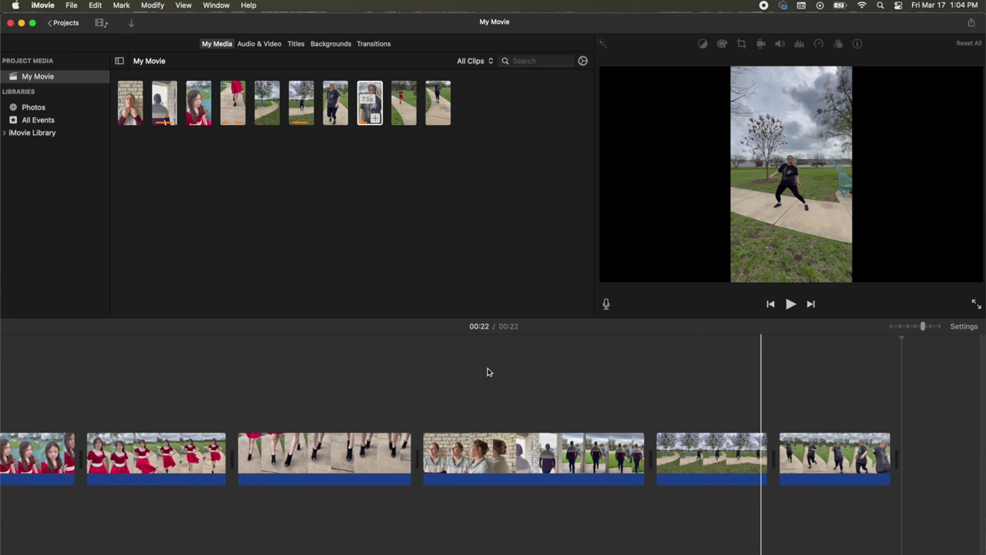
{"action": "left_click", "coordinate": [378, 403]}
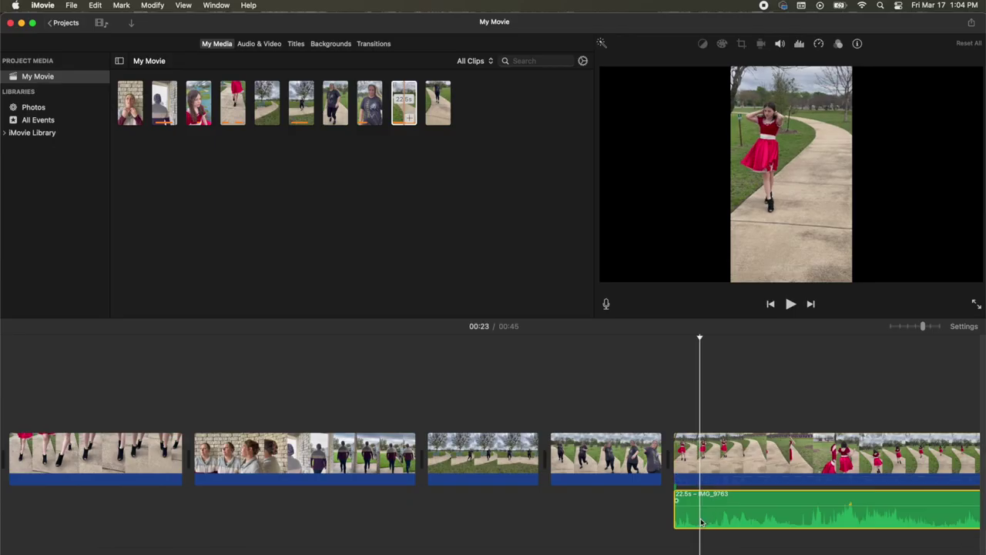
{"action": "key", "text": "Delete"}
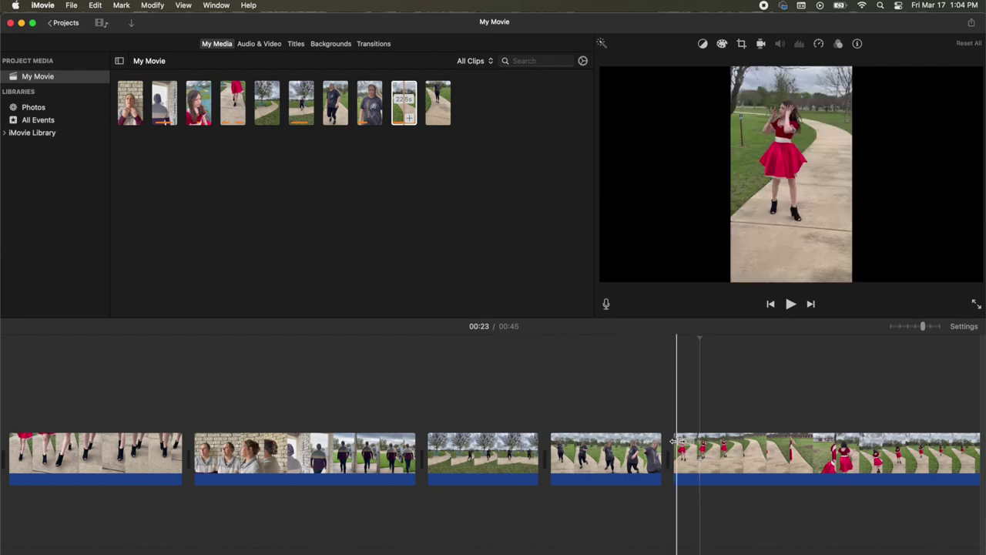
Step: Trim both ends of the last timeline clip down to the short part where the girl walks up to the camera
{"action": "scroll", "coordinate": [640, 447], "scroll_direction": "right", "scroll_amount": 5}
{"action": "scroll", "coordinate": [653, 433], "scroll_direction": "right", "scroll_amount": 3}
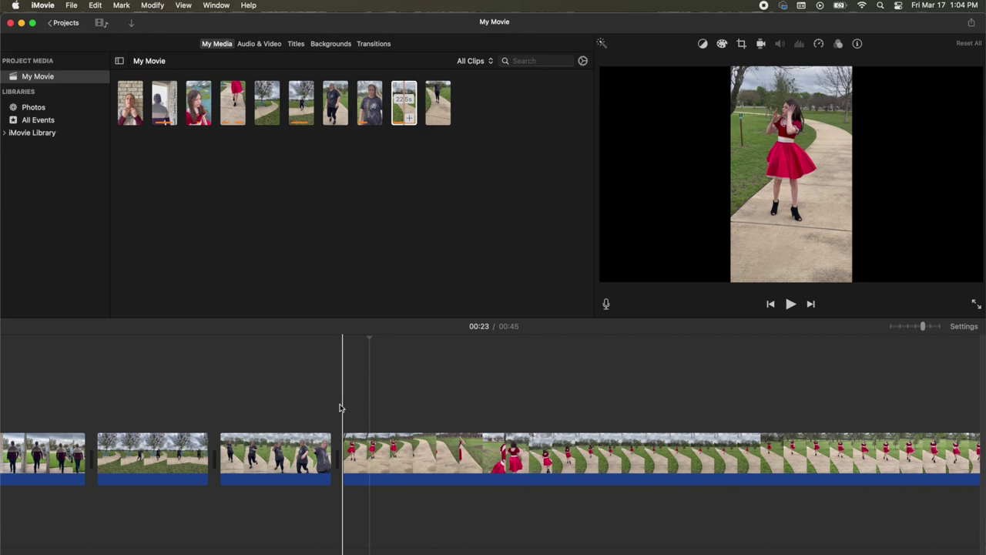
{"action": "key", "text": "alt+/"}
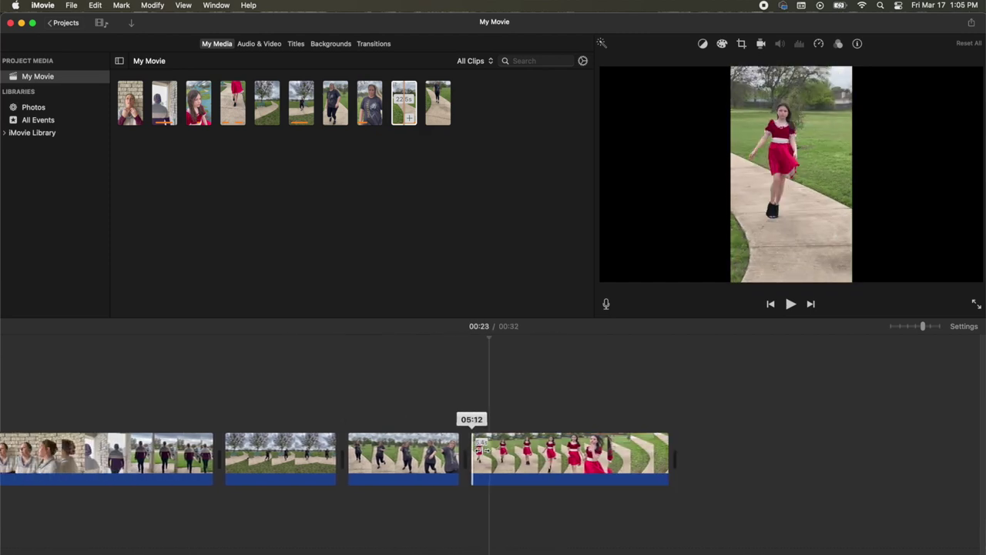
{"action": "scroll", "coordinate": [497, 451], "scroll_direction": "right", "scroll_amount": 4}
{"action": "left_click_drag", "start_coordinate": [482, 454], "coordinate": [426, 453]}
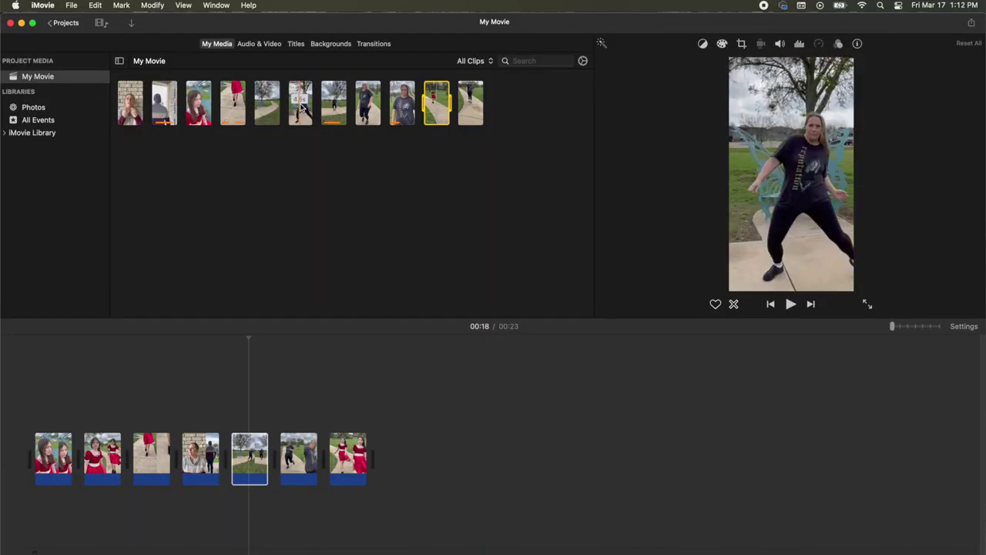
Step: Place the sixth media clip, the woman by the butterfly bench, above the fifth timeline clip and delete its detached audio
{"action": "left_click", "coordinate": [254, 458]}
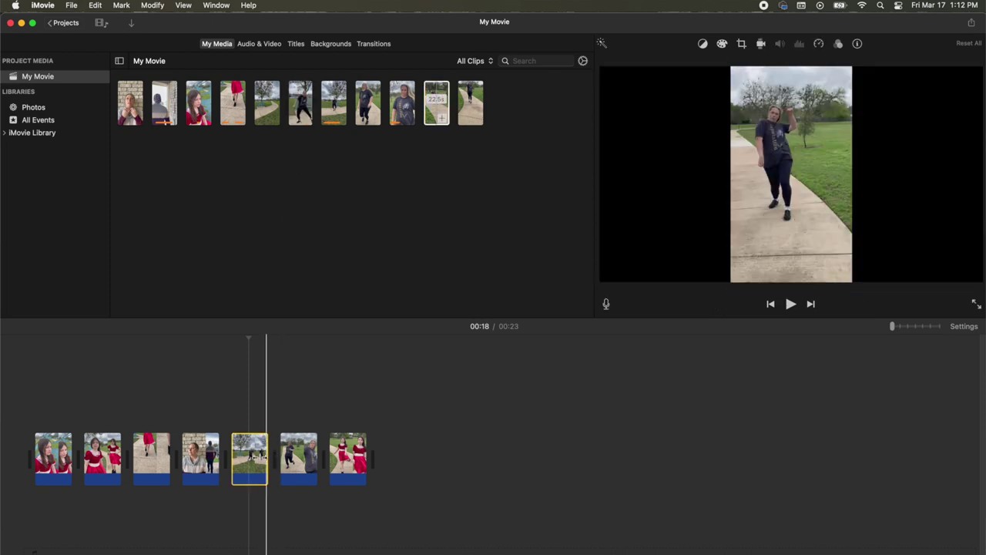
{"action": "left_click_drag", "start_coordinate": [301, 106], "coordinate": [230, 400]}
{"action": "right_click", "coordinate": [247, 402]}
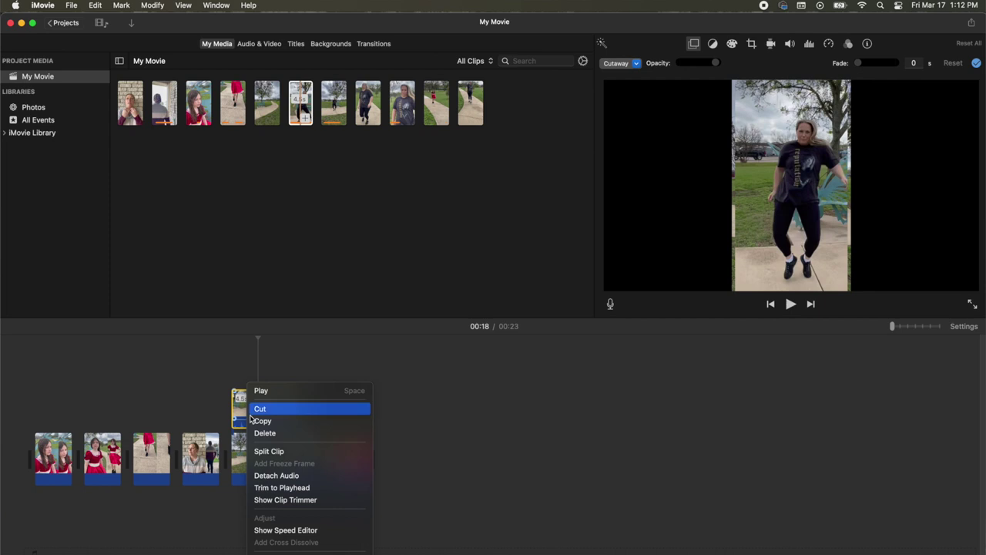
{"action": "left_click", "coordinate": [265, 476]}
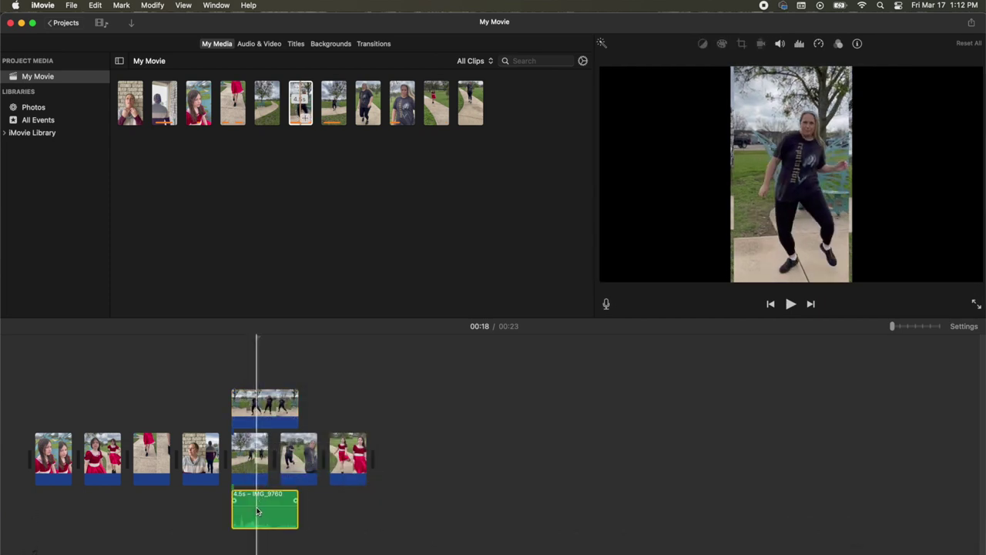
{"action": "key", "text": "Delete"}
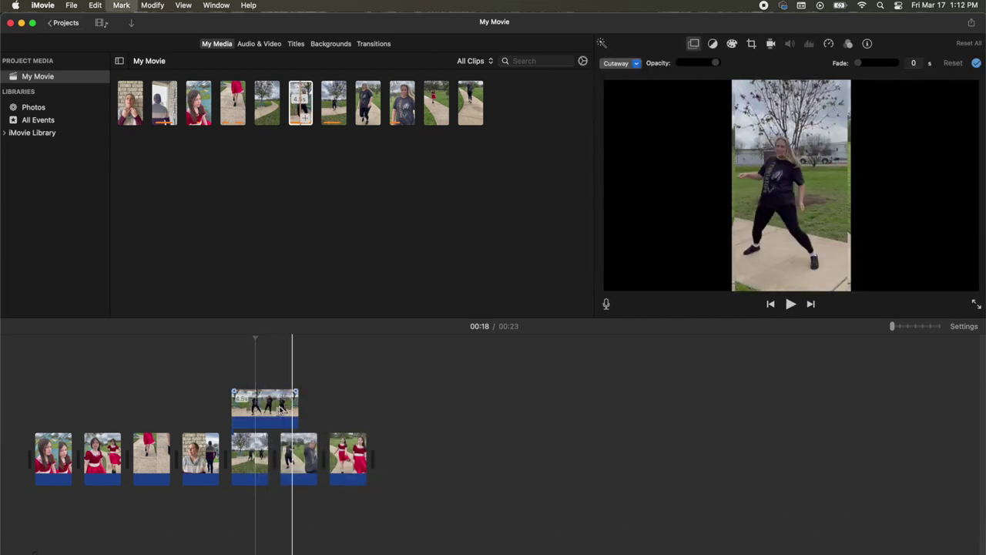
Step: Insert the bench clip into the main sequence before the tree clip and trim its start to where the woman walks into view
{"action": "left_click_drag", "start_coordinate": [252, 412], "coordinate": [260, 445]}
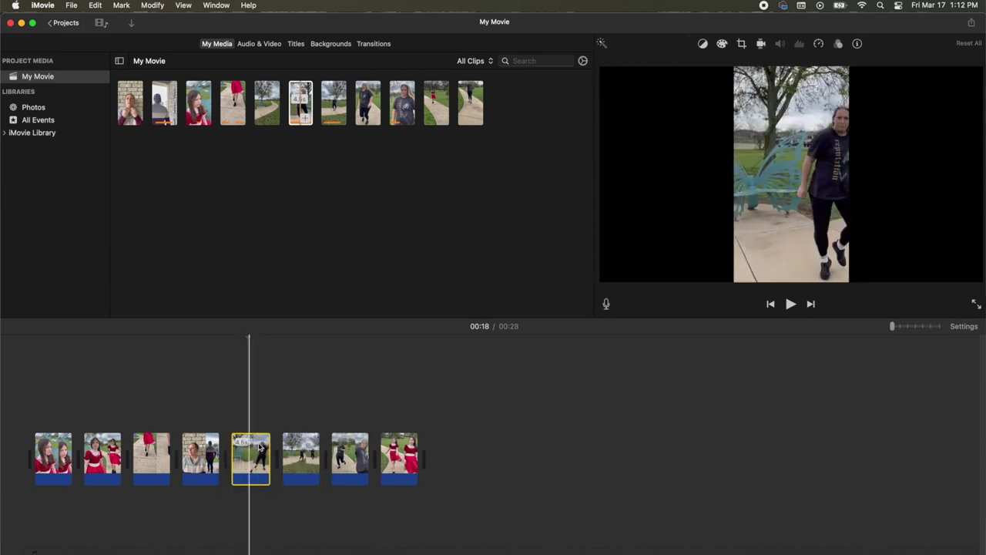
{"action": "key", "text": "super+equal"}
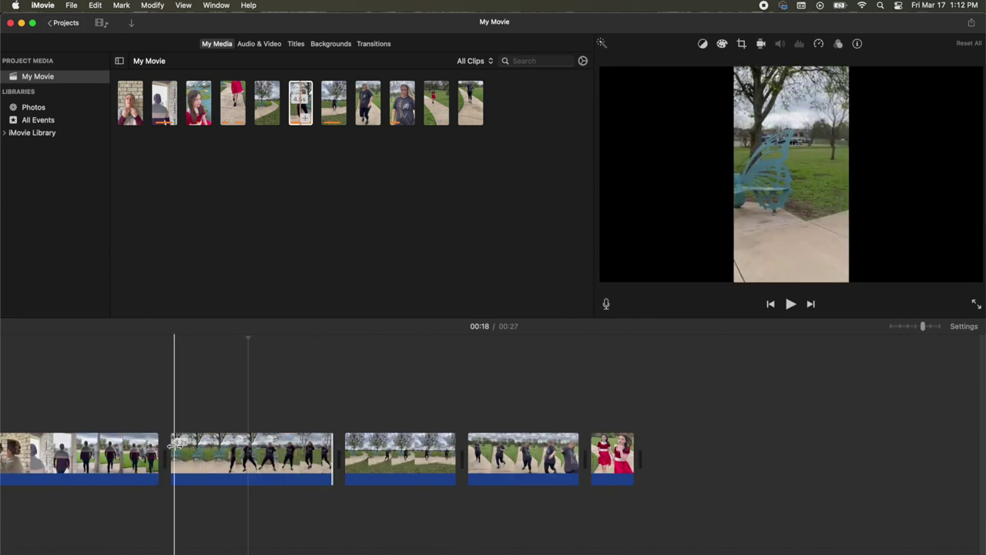
{"action": "left_click_drag", "start_coordinate": [171, 440], "coordinate": [216, 441]}
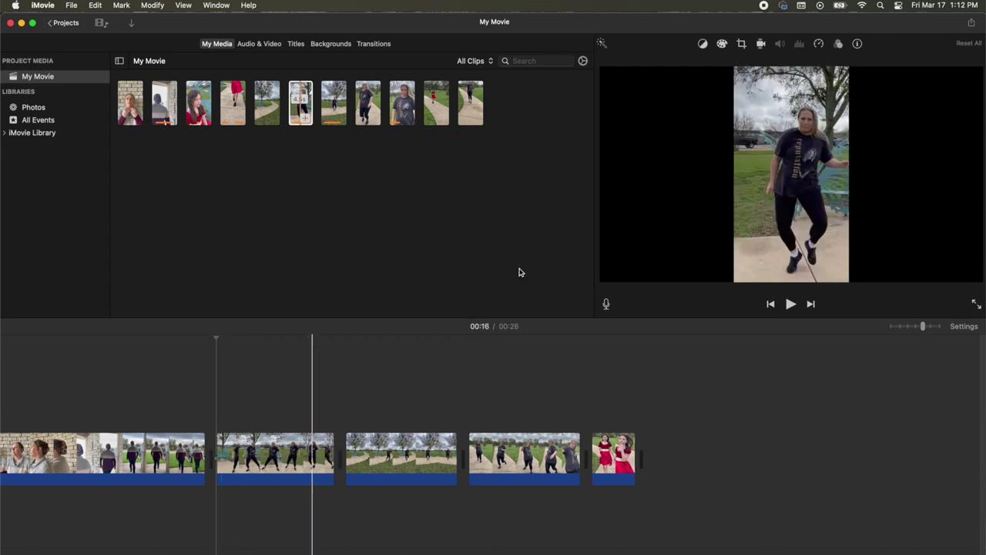
Step: Play back the trimmed bench clip in the sequence to review how it leads into the following clip
{"action": "left_click", "coordinate": [792, 309]}
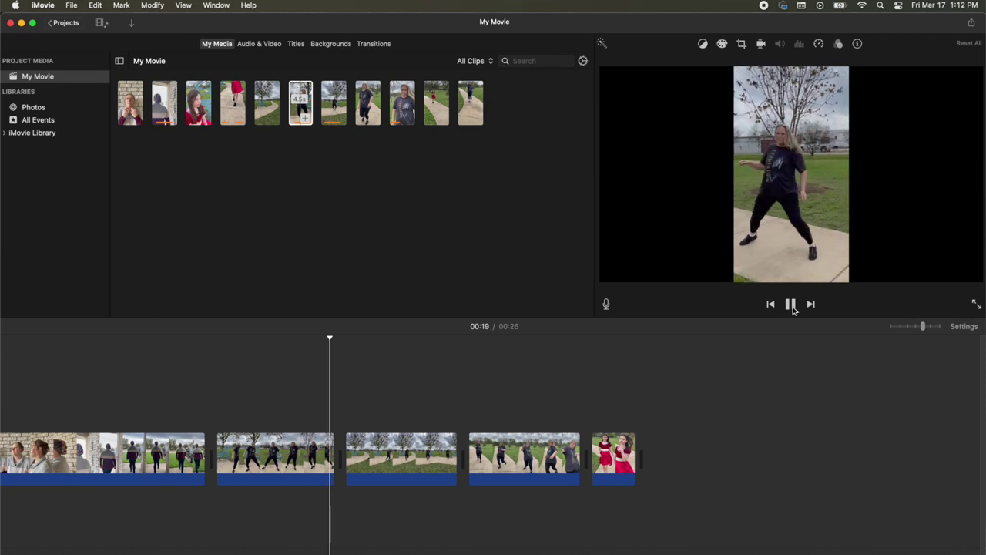
{"action": "left_click", "coordinate": [396, 460]}
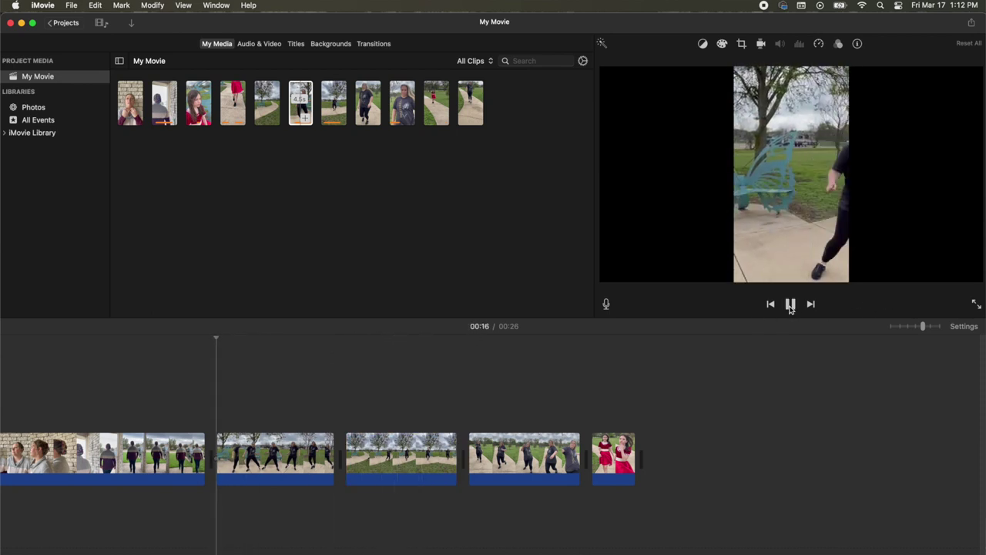
{"action": "left_click", "coordinate": [789, 305]}
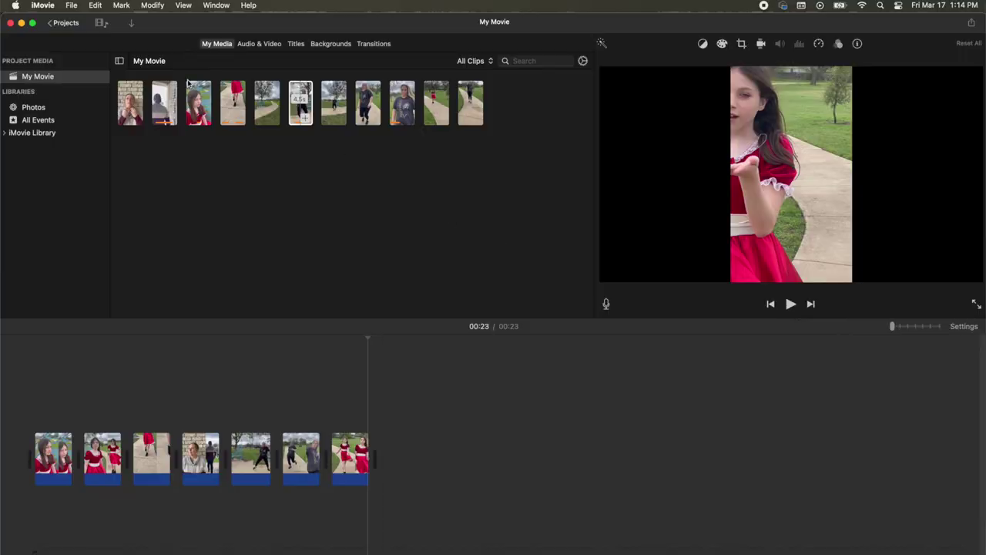
Step: Return to the project list, saving the movie under the name "Pretty Girls Short"
{"action": "left_click", "coordinate": [65, 25]}
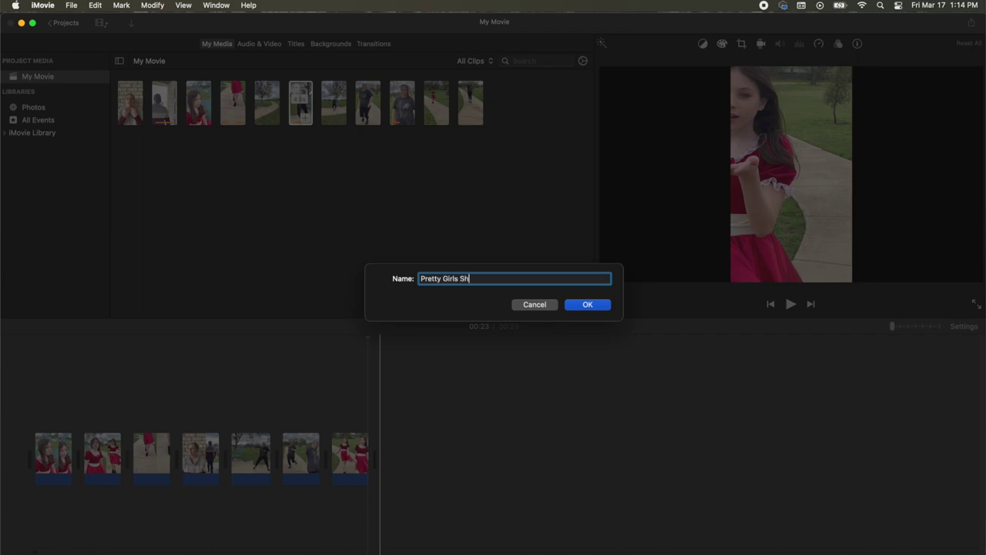
{"action": "key", "text": "Return"}
Step: Export the Pretty Girls Short project as a 1080p, high-quality video and audio file saved to the Desktop
{"action": "left_click", "coordinate": [202, 283]}
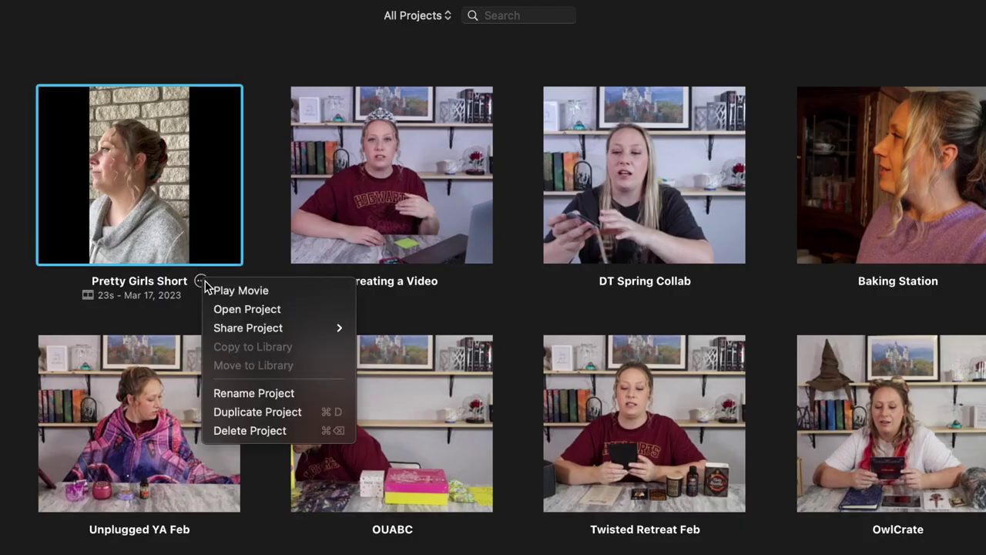
{"action": "mouse_move", "coordinate": [269, 337]}
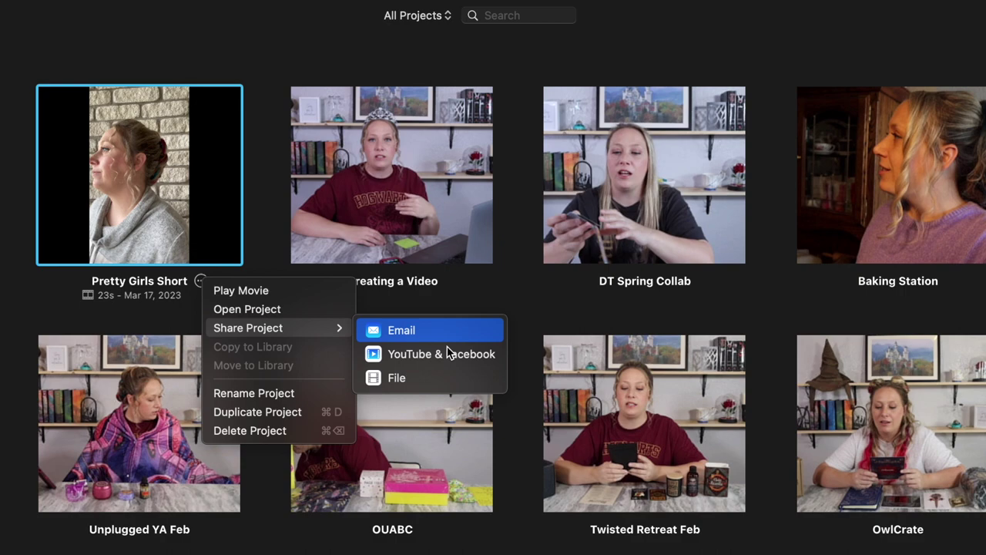
{"action": "left_click", "coordinate": [436, 378]}
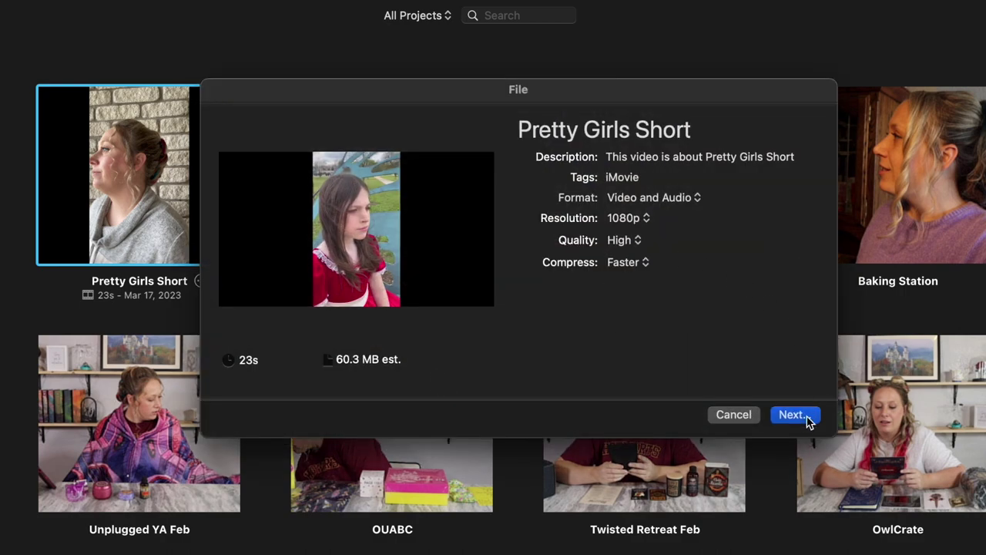
{"action": "left_click", "coordinate": [806, 416]}
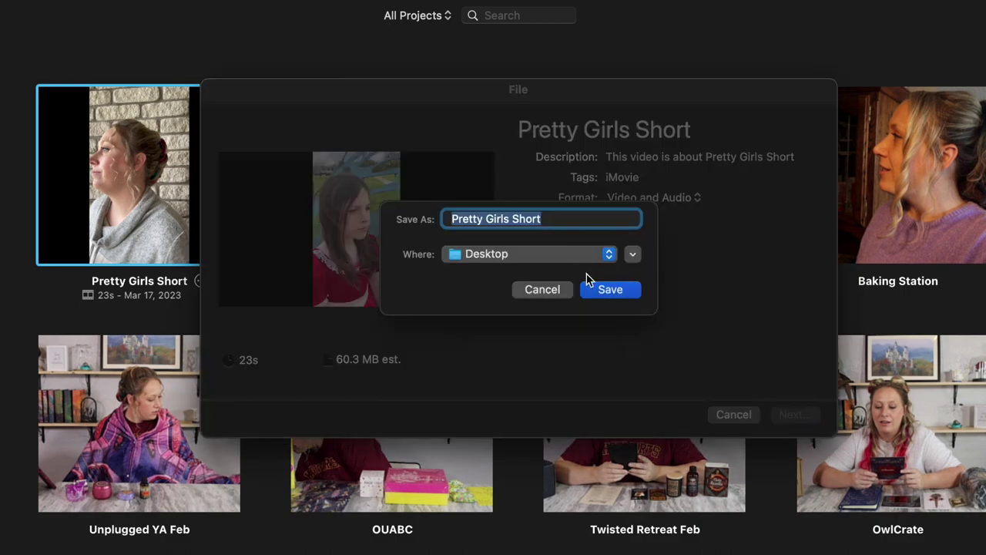
{"action": "left_click", "coordinate": [601, 291]}
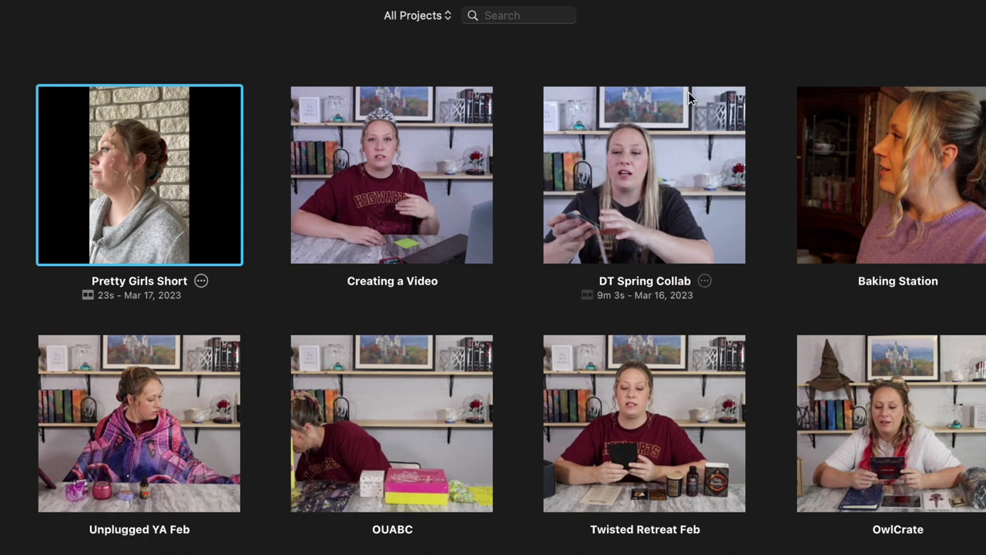